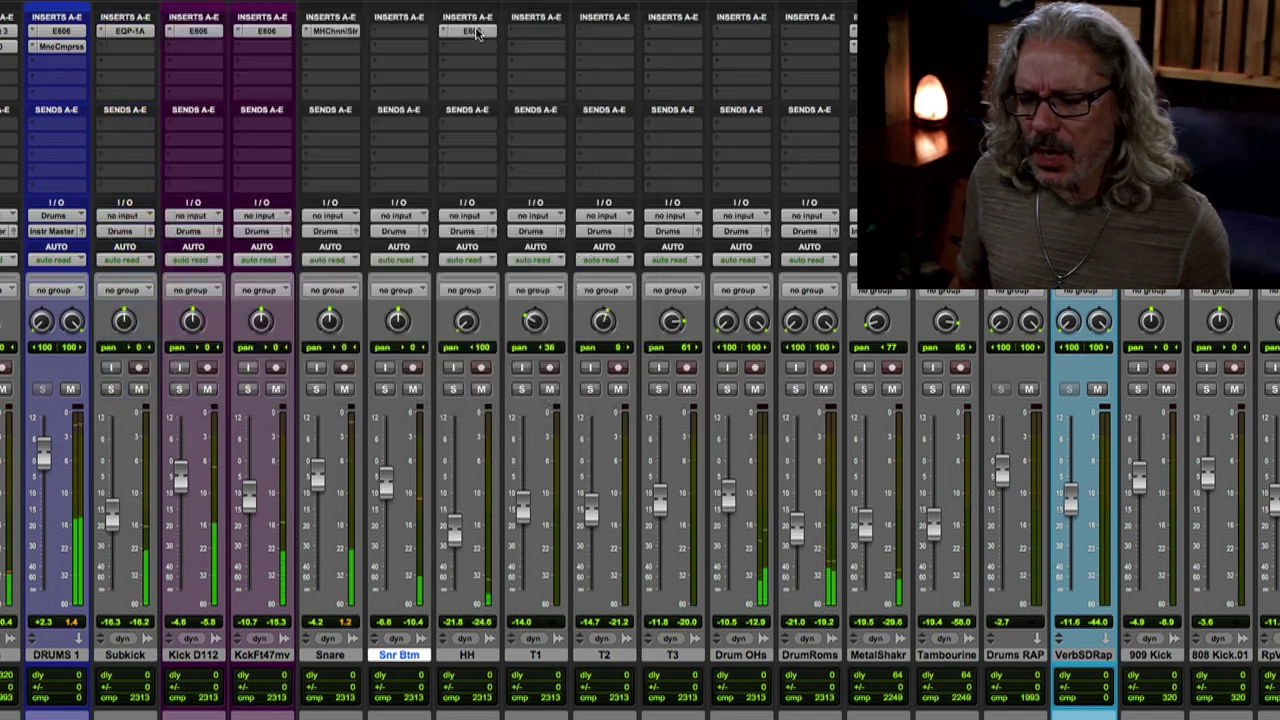
Close the HH track's E606 EQ and solo the DrumRoms track.
click(476, 32)
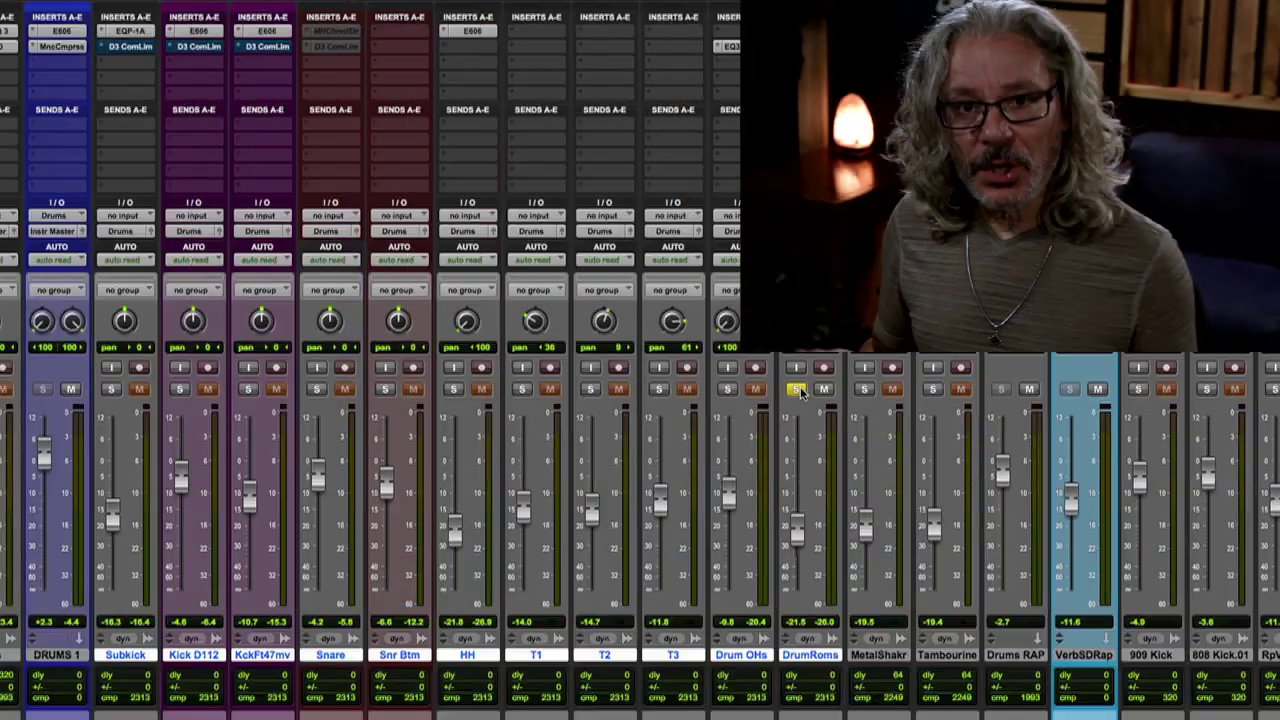
click(797, 389)
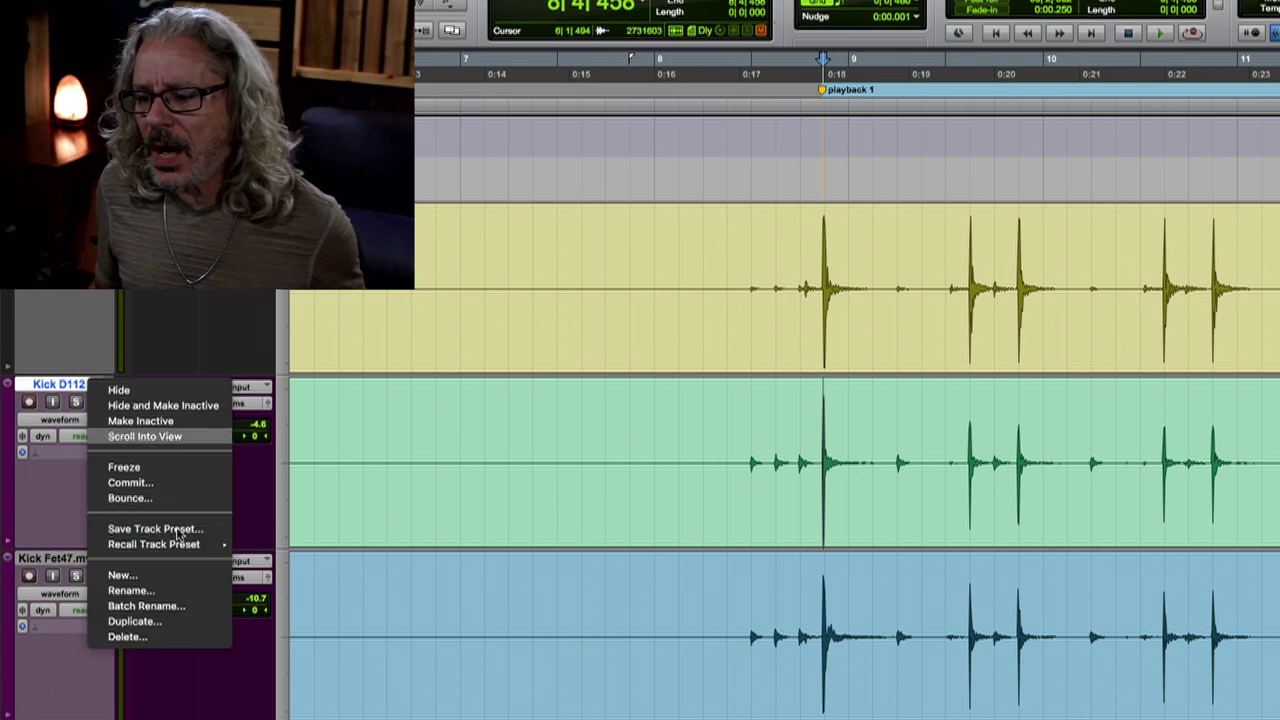
Duplicate the Kick D112 track and name the copy SC Kik.
click(168, 622)
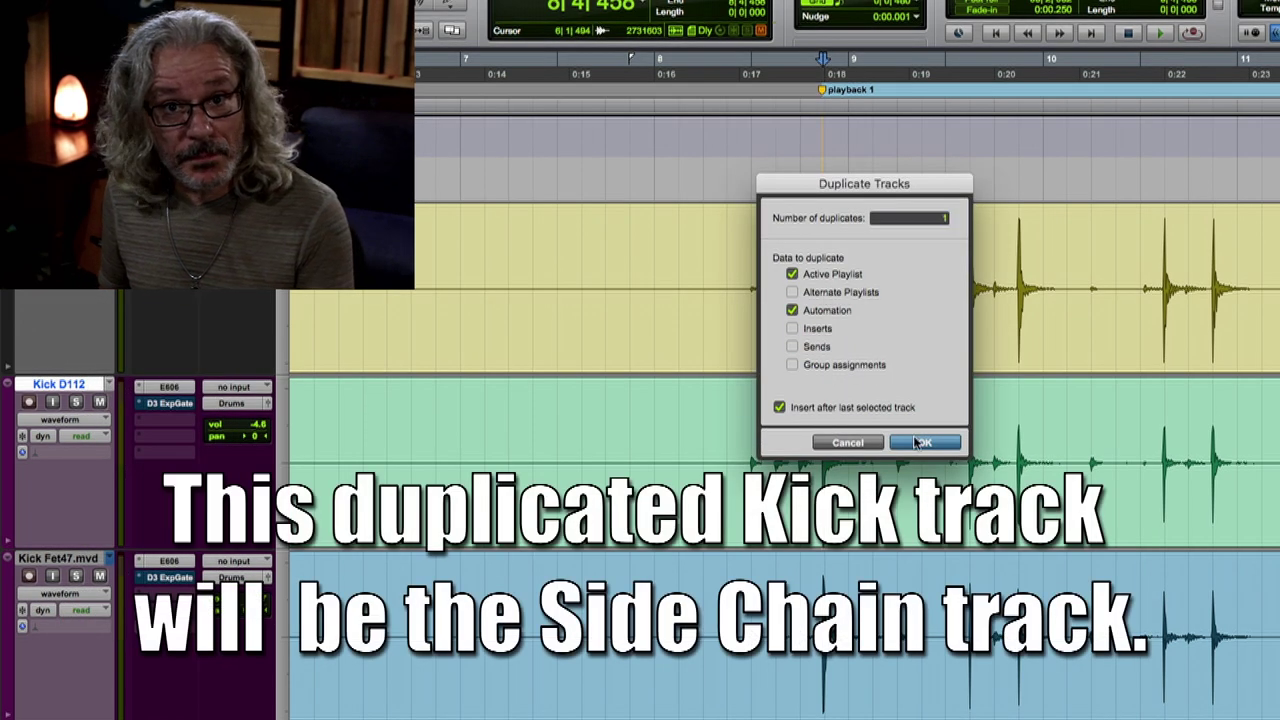
click(920, 443)
double_click(66, 559)
text(SC K)
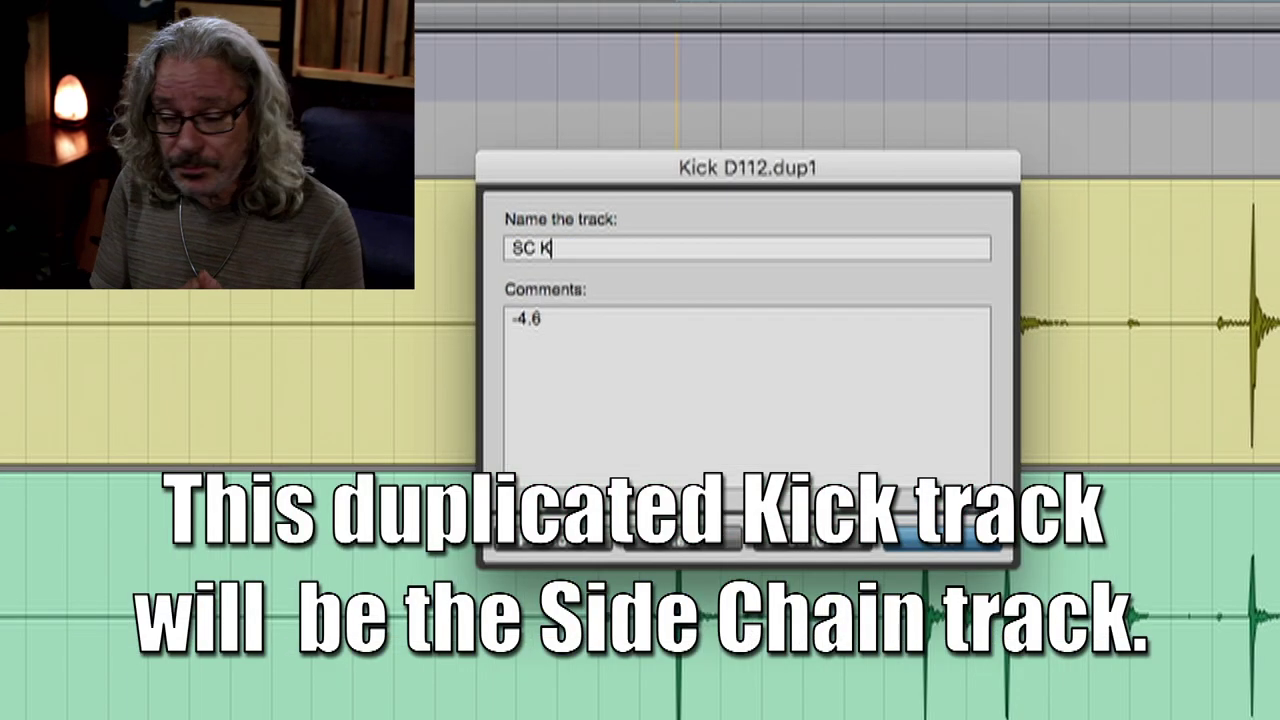
text(ik)
click(958, 550)
Strip silence from SC Kik into separate kick hits and add batch fades.
click(166, 7)
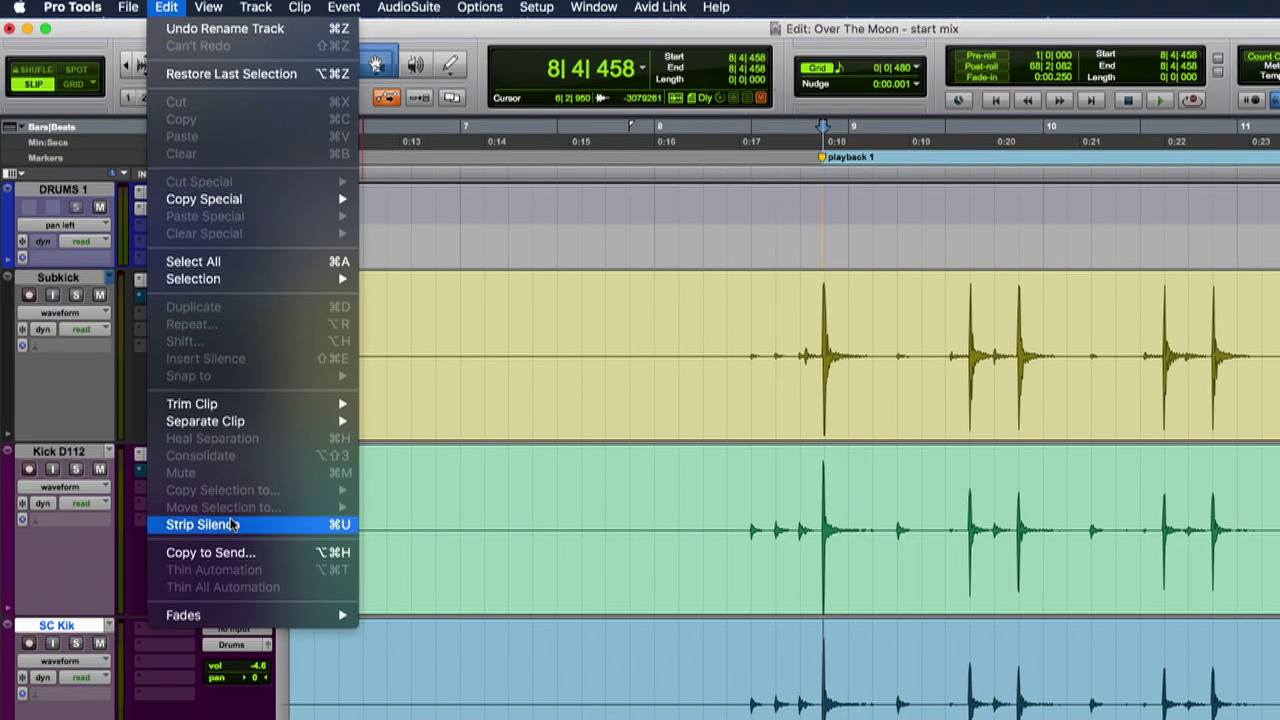
click(231, 527)
drag(841, 287, 979, 307)
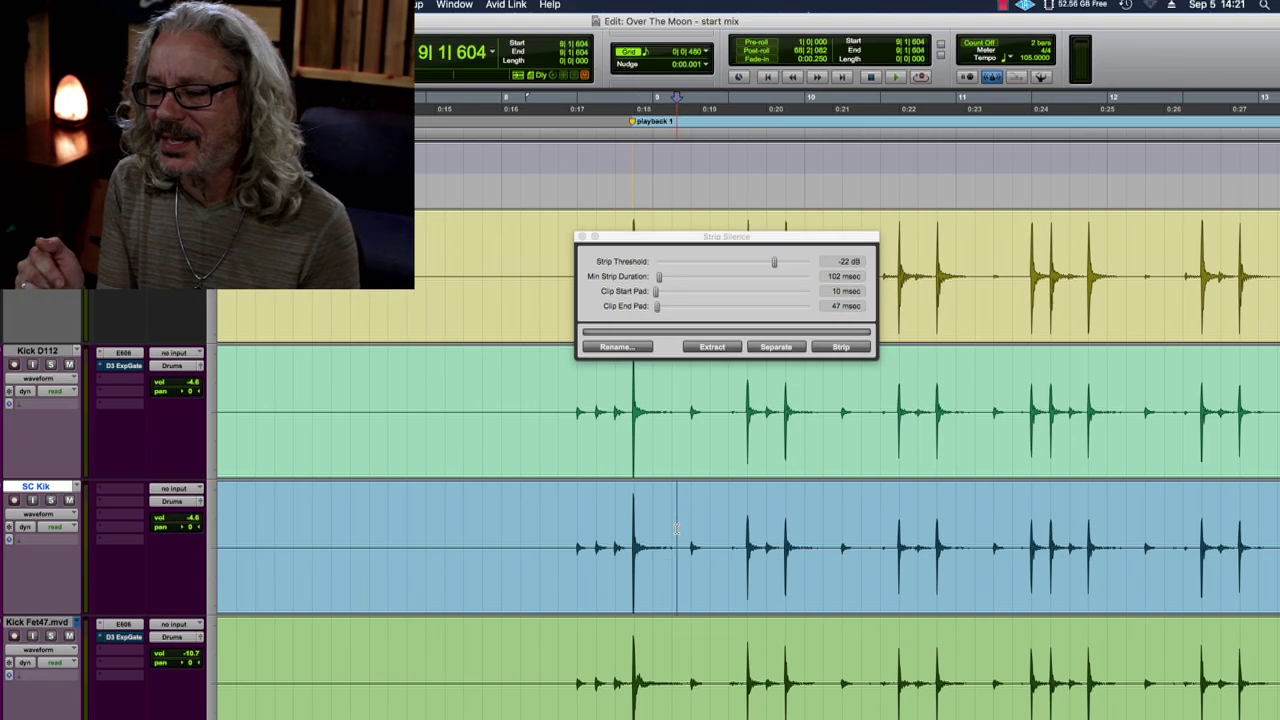
double_click(676, 530)
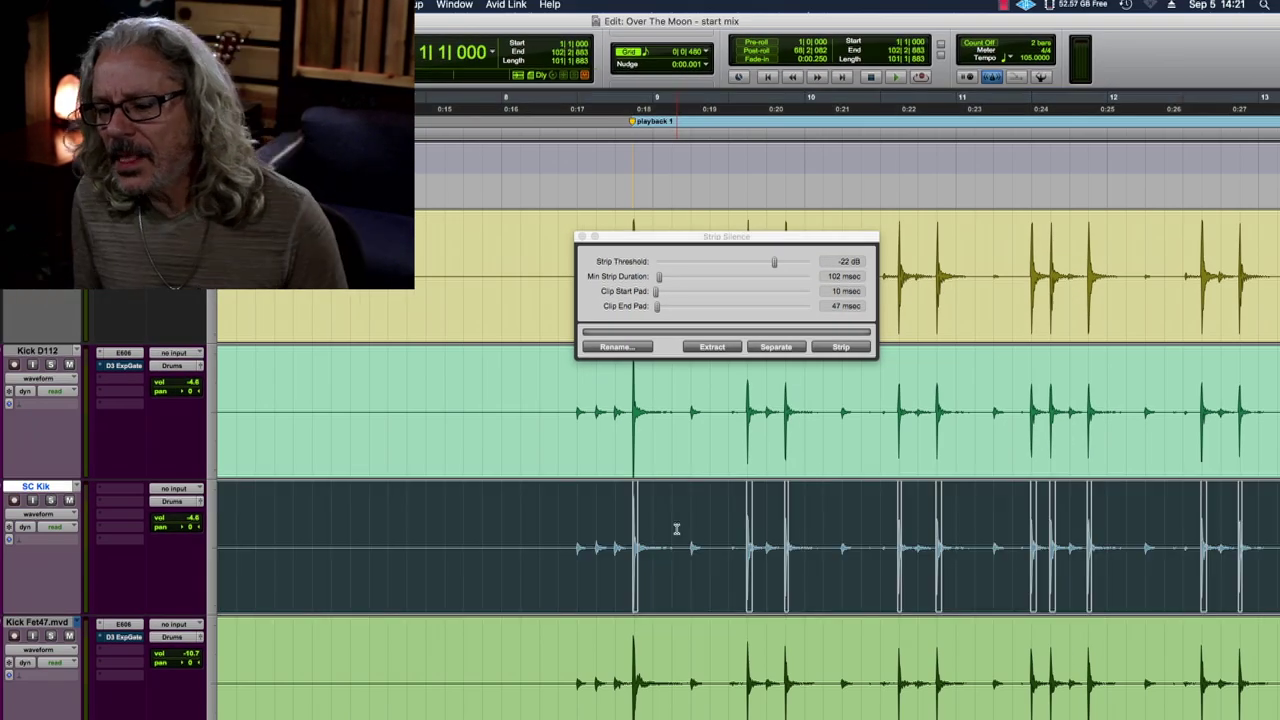
key(super+bracketright)
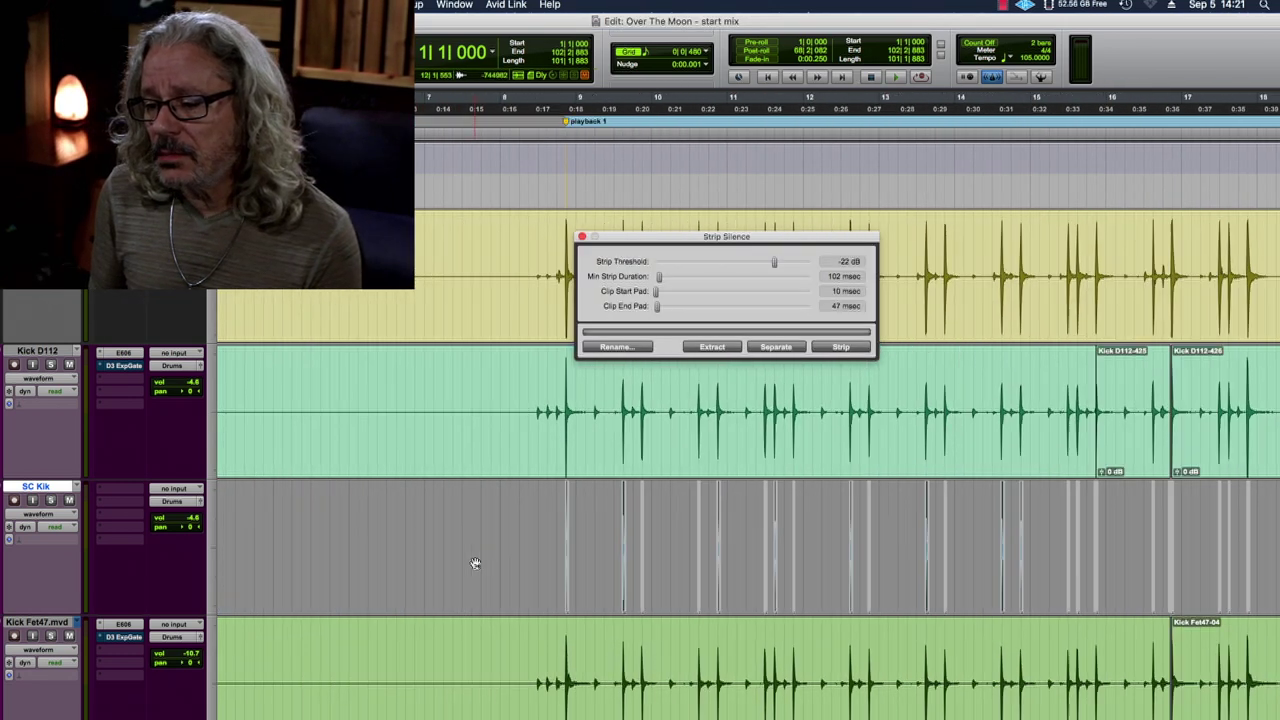
key(super+bracketright)
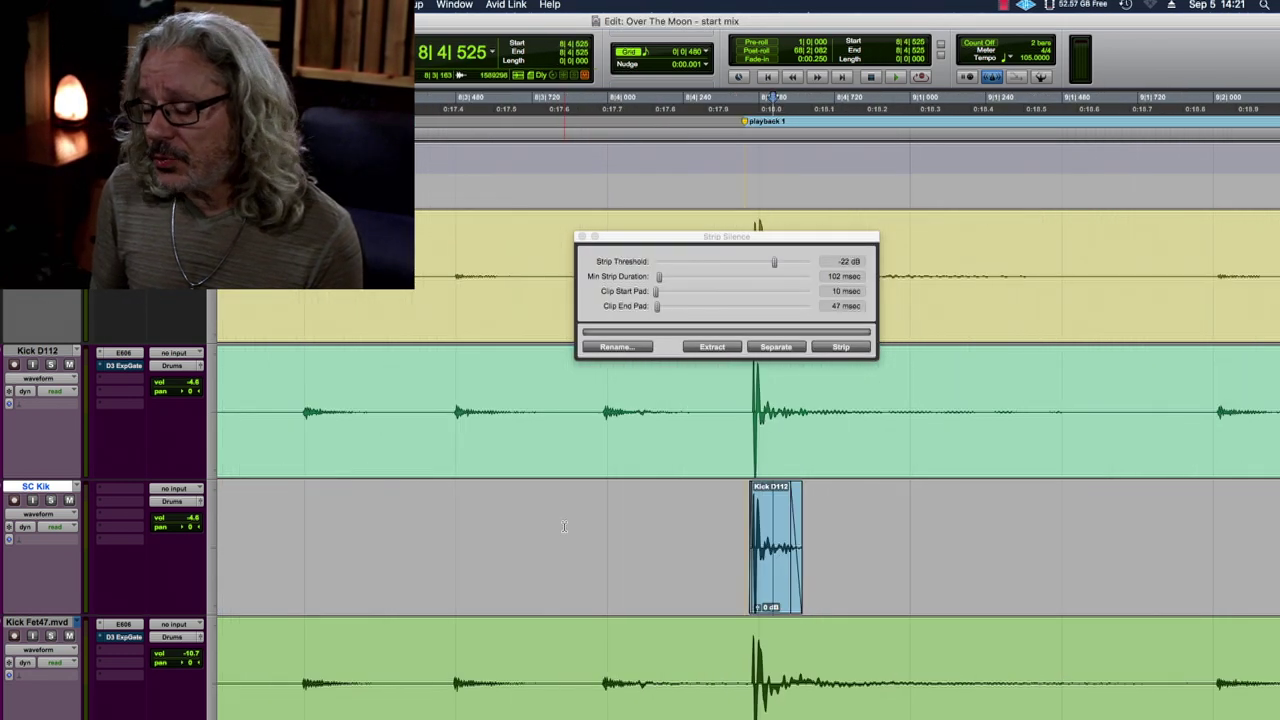
scroll(844, 524, right, 10)
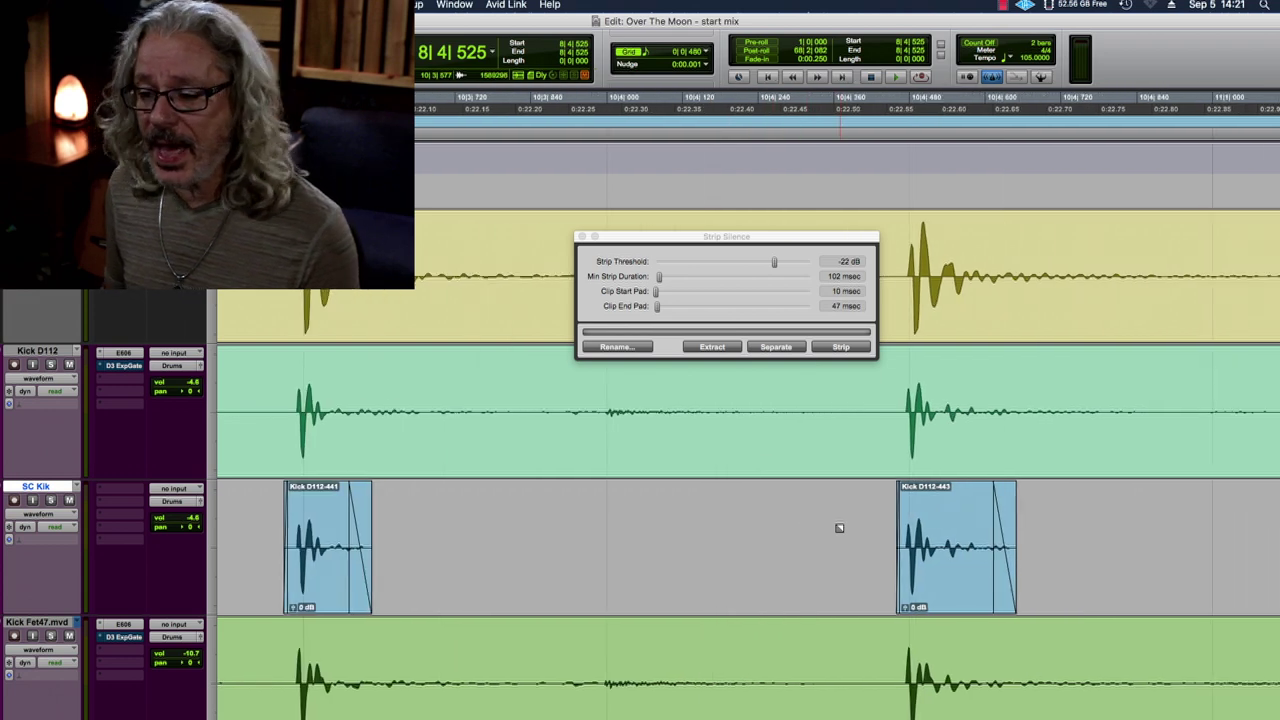
scroll(839, 527, right, 10)
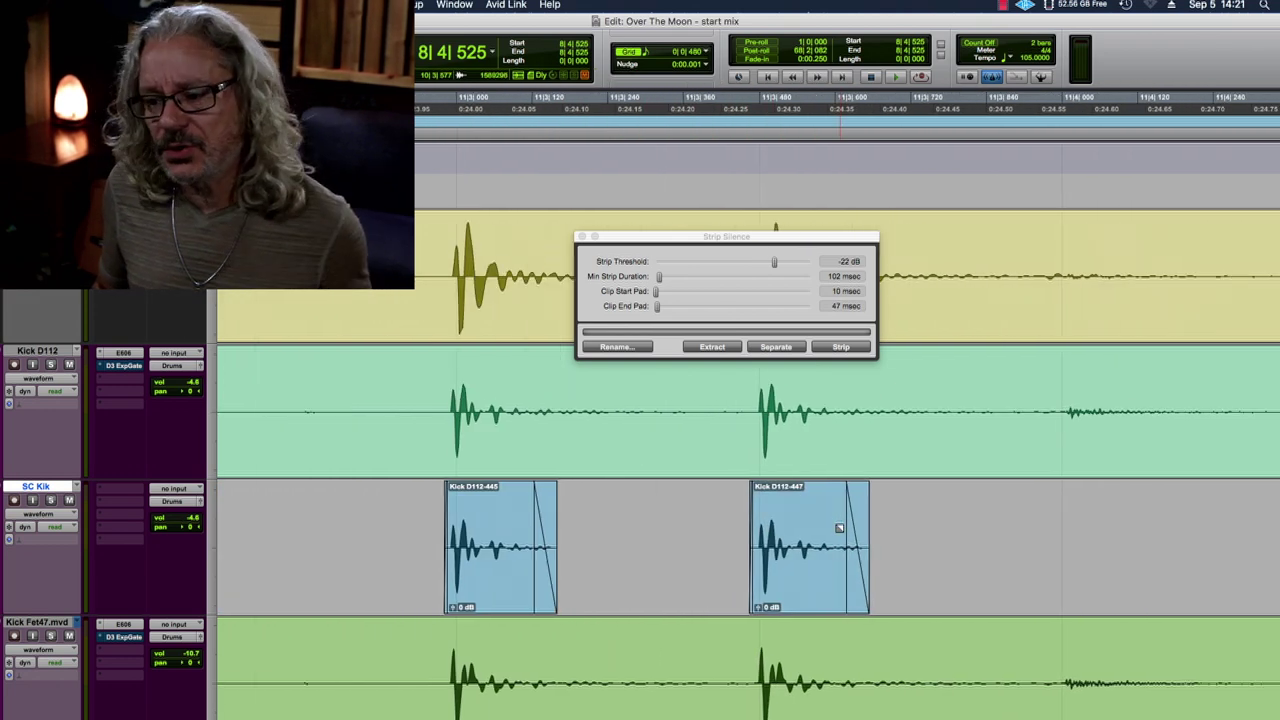
scroll(825, 522, left, 10)
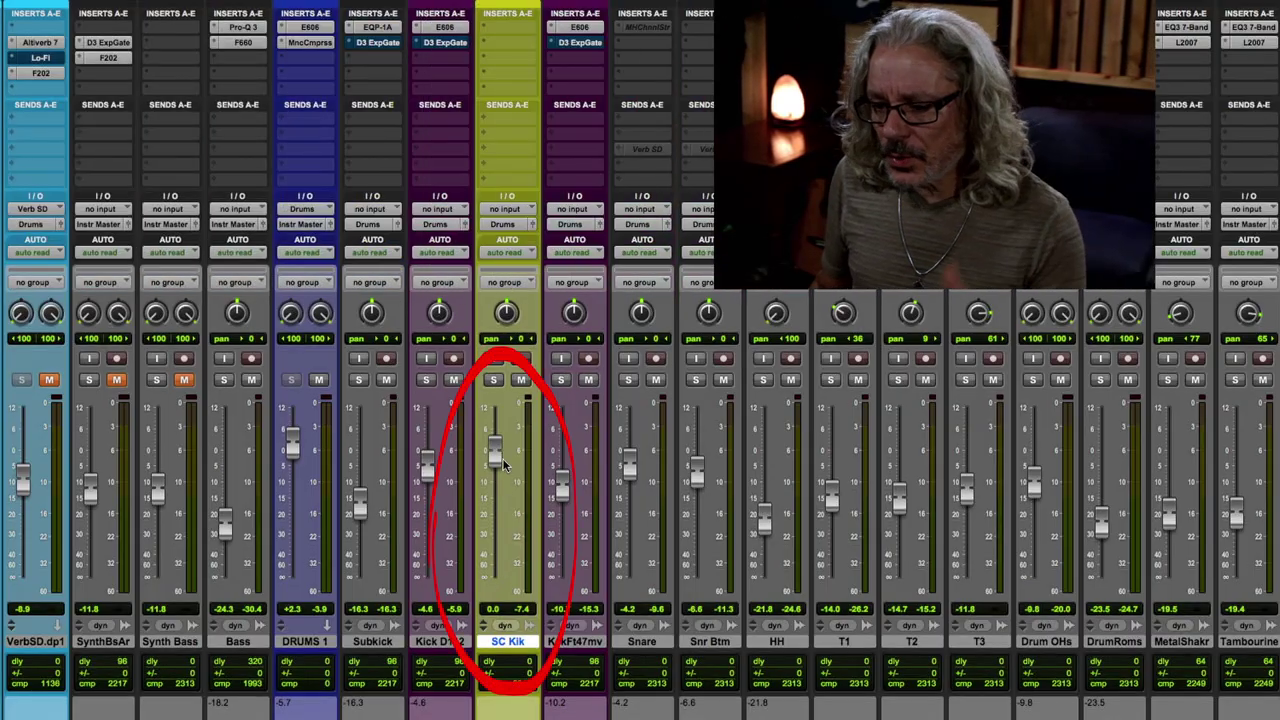
Pull SC Kik's fader to −∞ and set its automation mode to Off.
drag(495, 452, 495, 574)
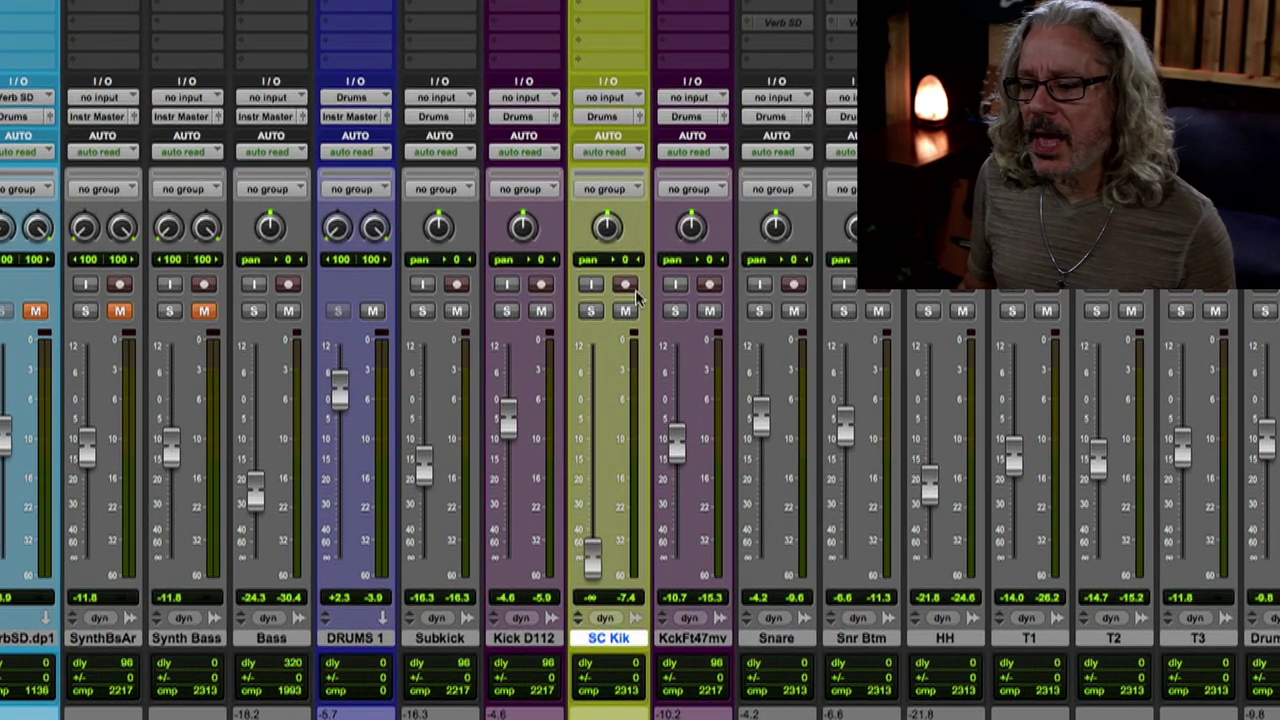
click(506, 251)
click(507, 222)
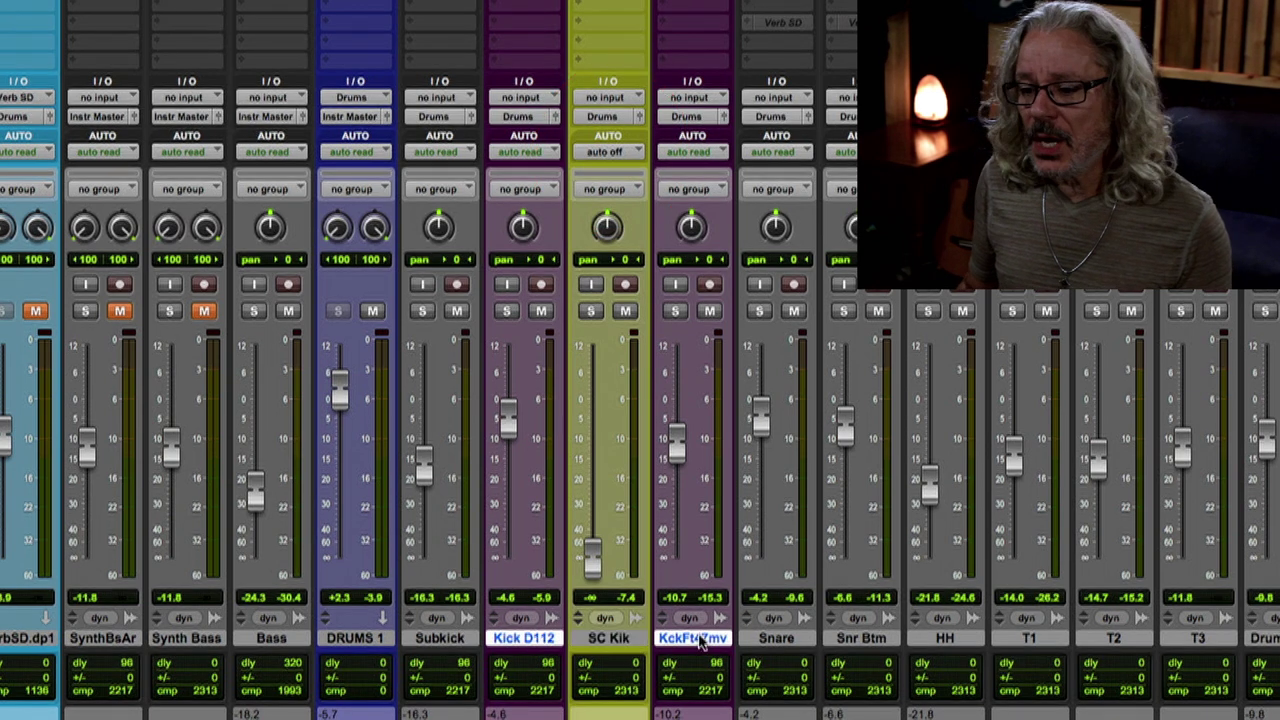
Trim the selected kick tracks' clip starts slightly earlier, then reselect SC Kik.
click(618, 638)
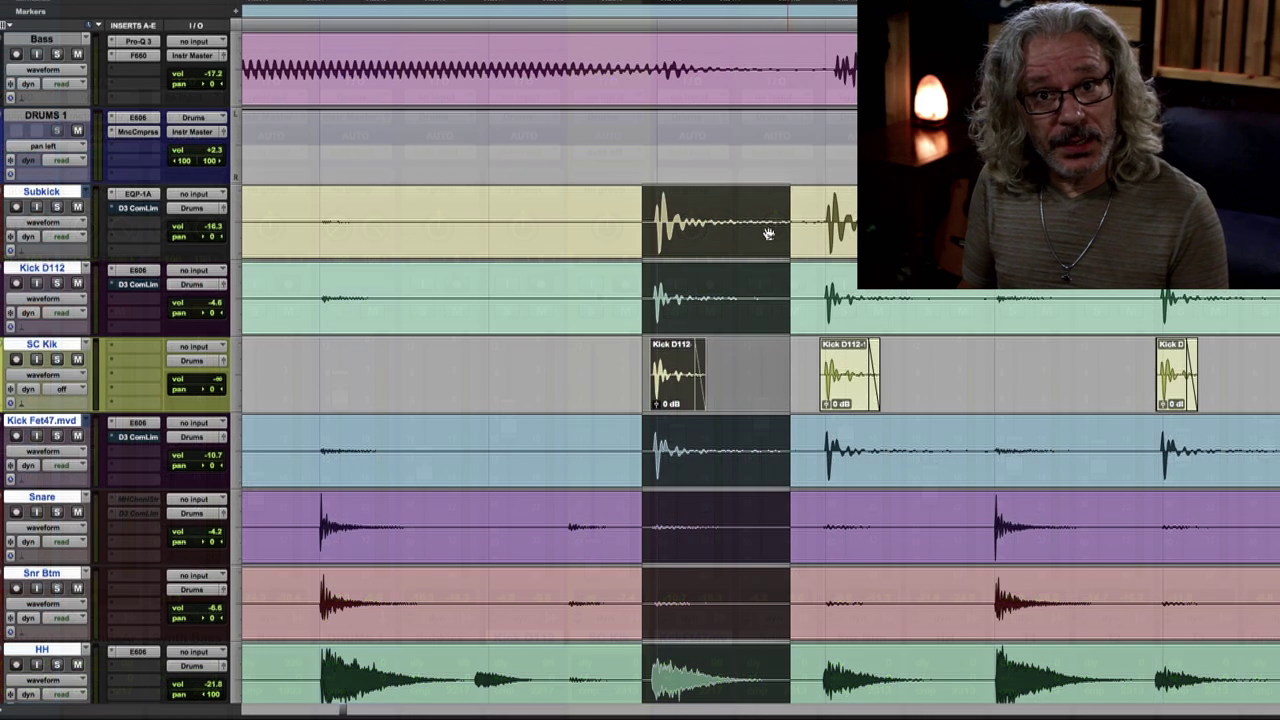
drag(661, 234, 651, 234)
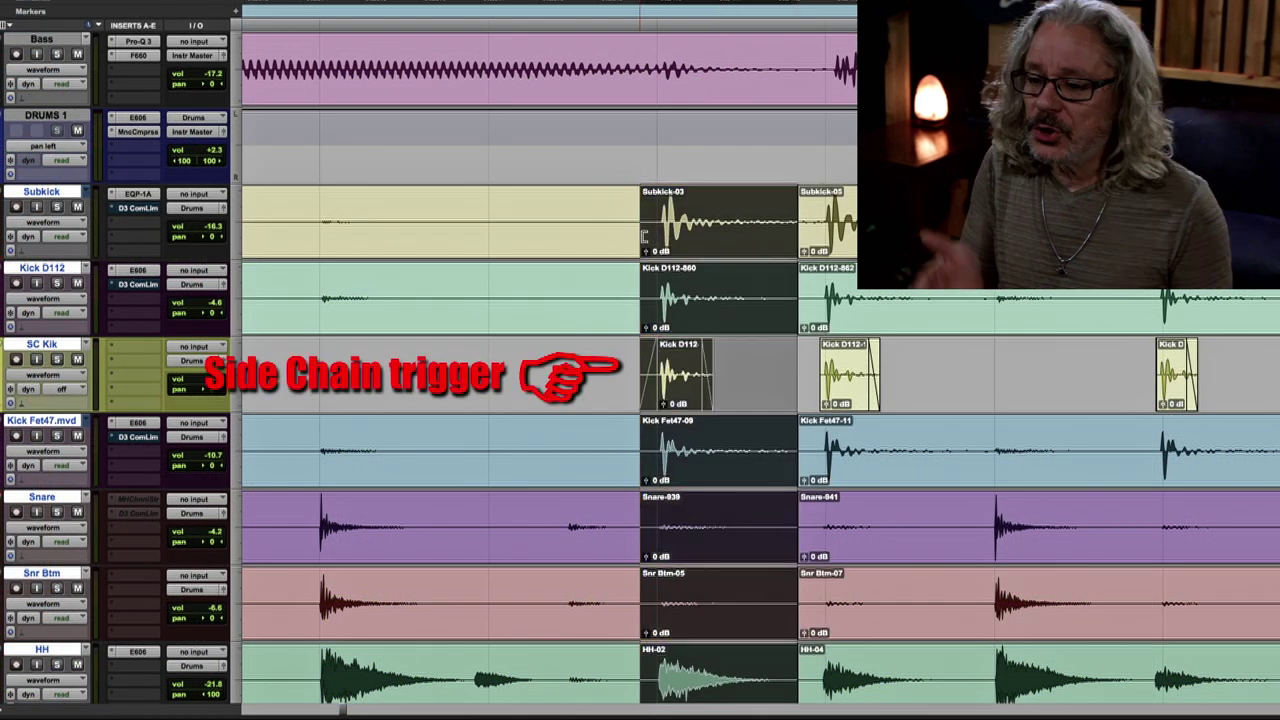
click(644, 369)
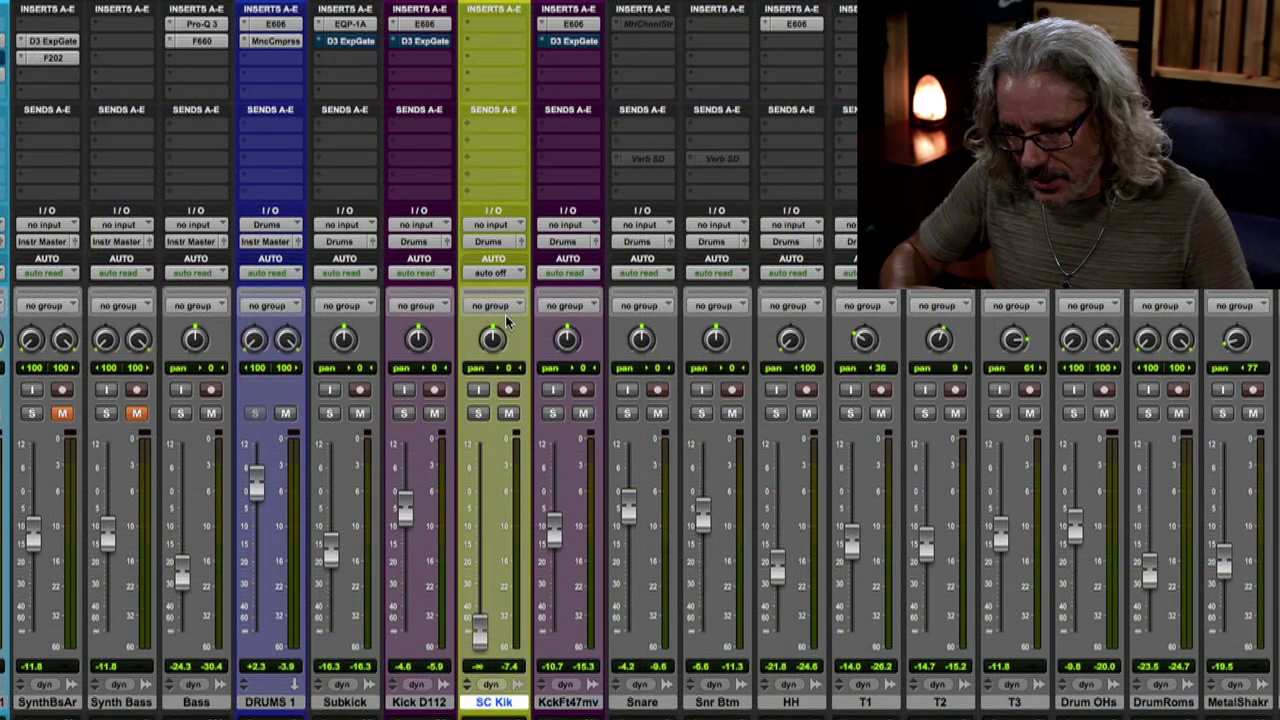
Add a send on SC Kik routed to the SC Kik (Mono) bus.
click(498, 192)
mouse_move(500, 212)
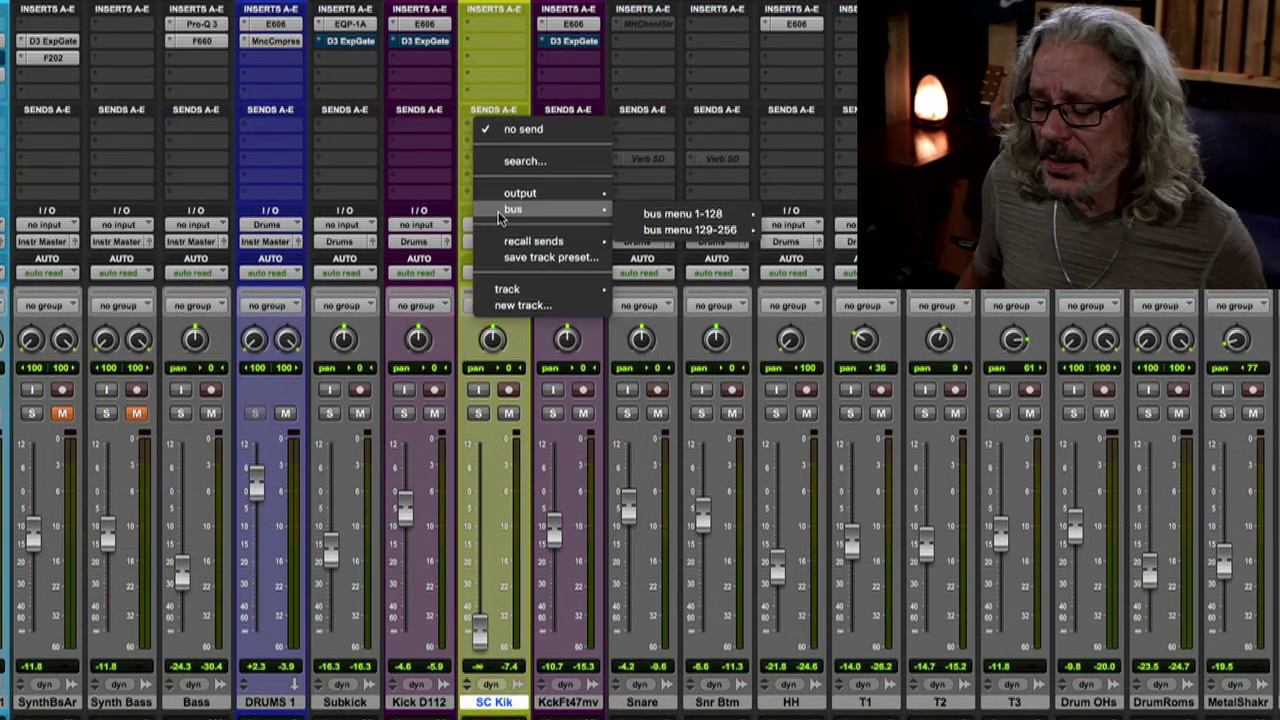
mouse_move(680, 213)
click(830, 30)
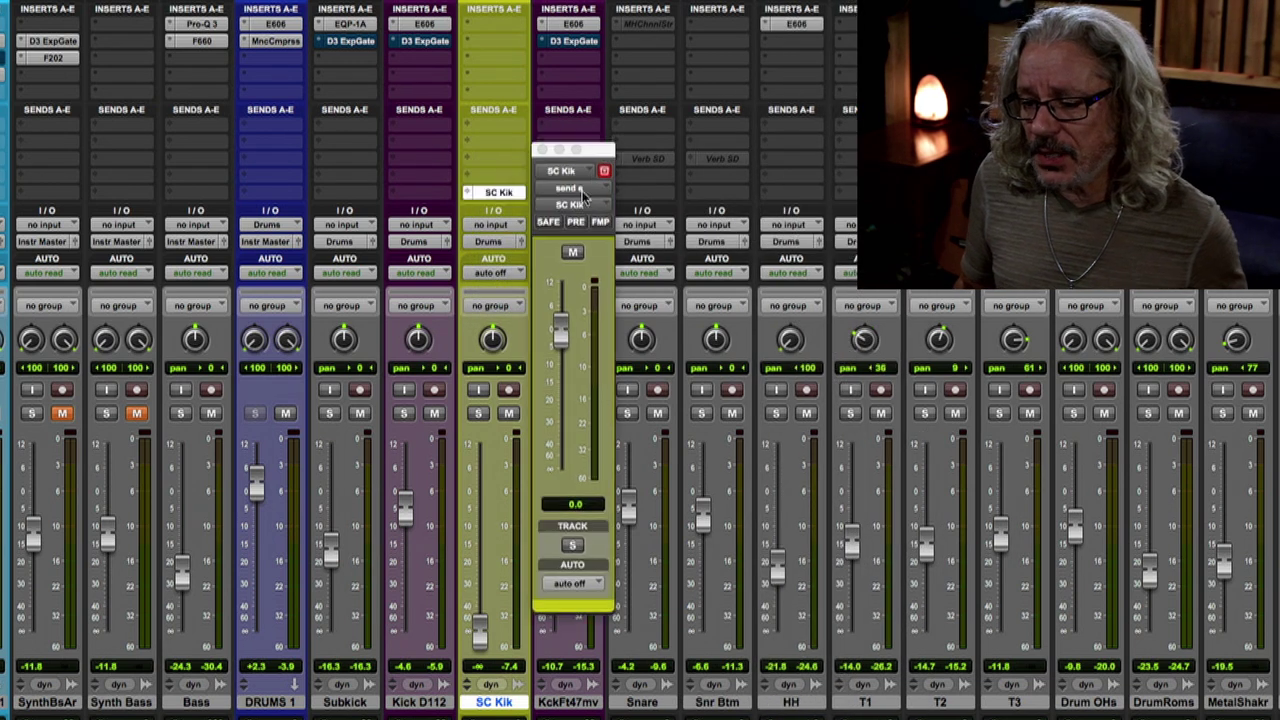
click(542, 150)
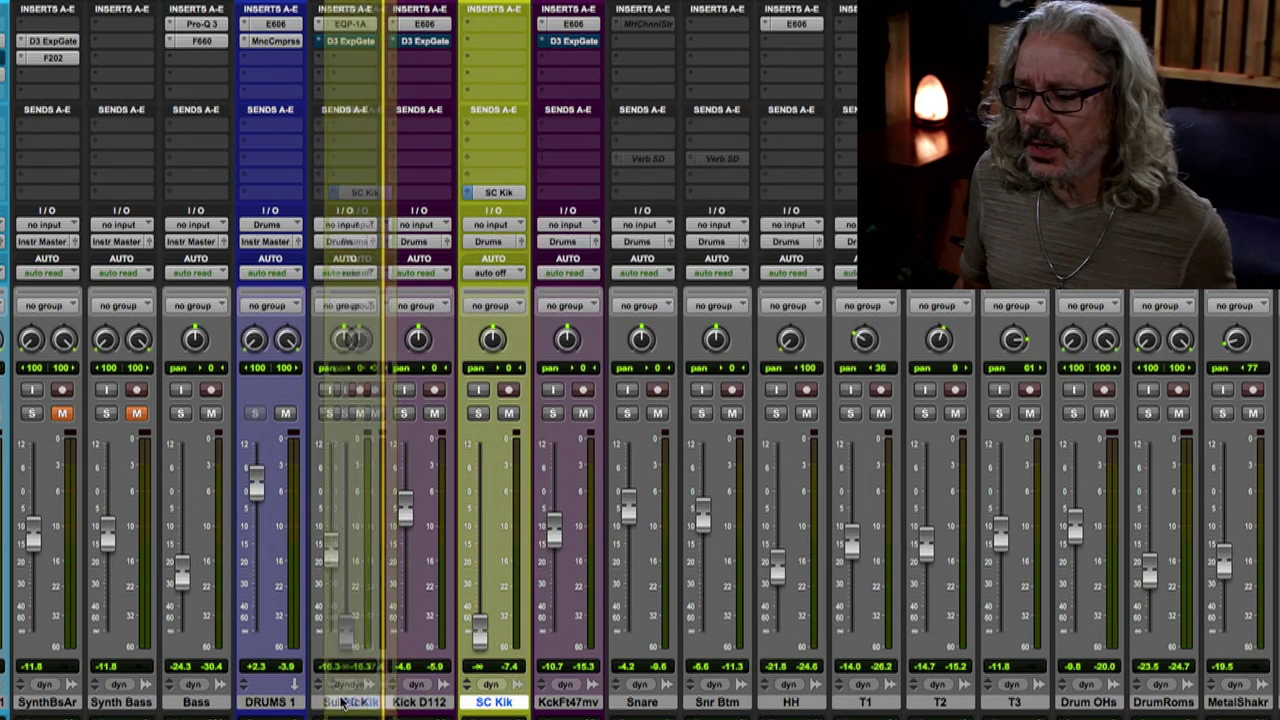
Move SC Kik left of Subkick and switch on Kick D112's side-chained Expander/Gate.
drag(494, 702, 344, 702)
click(496, 42)
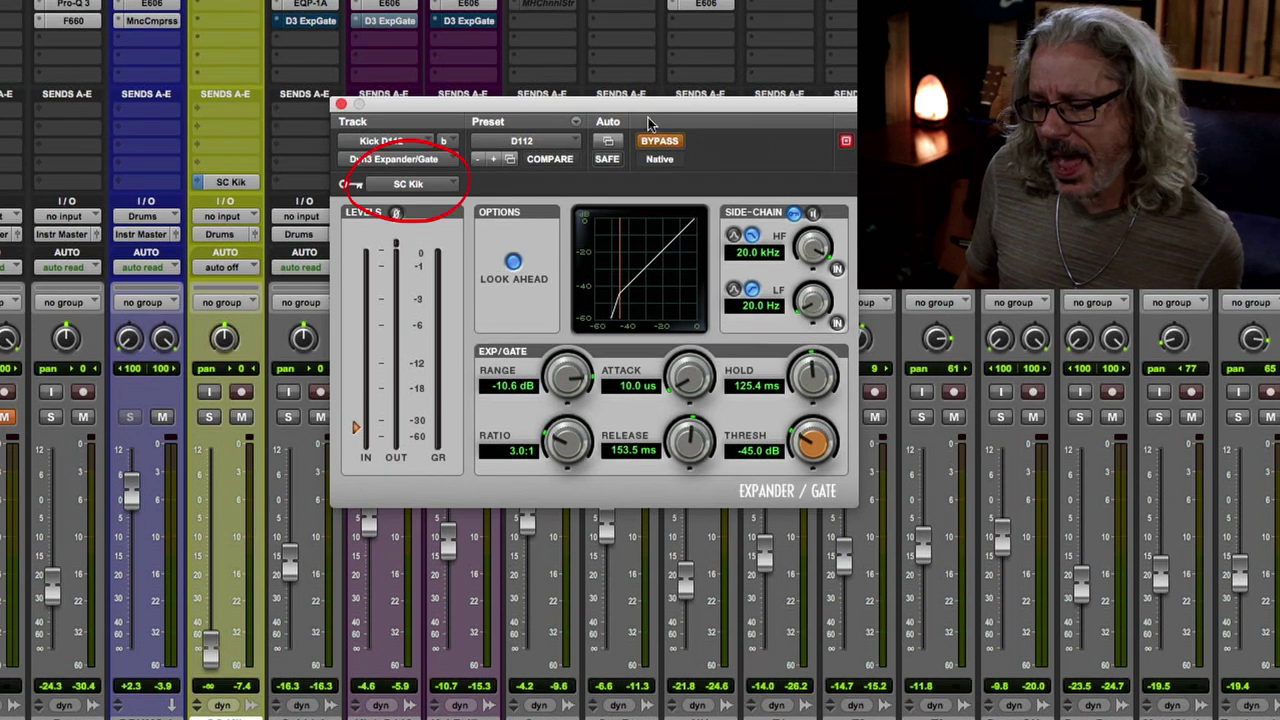
click(655, 141)
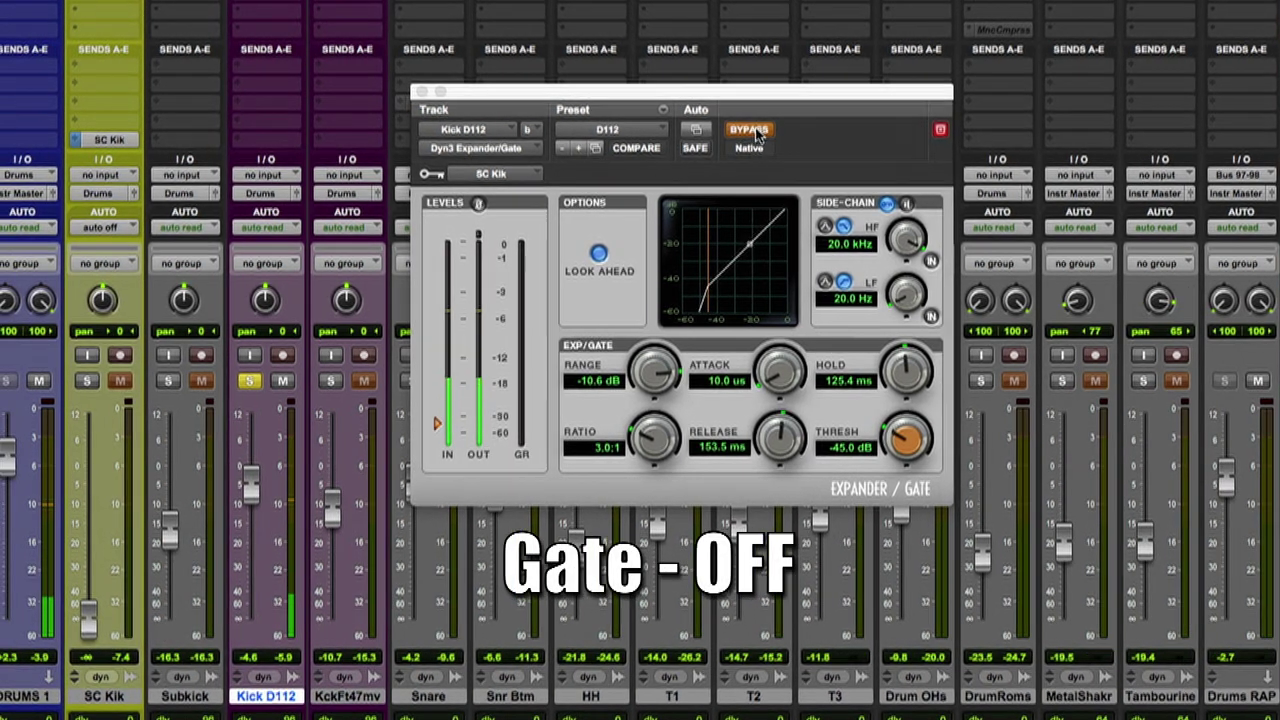
Compare the kick with its side-chained gate on and bypassed, and unsolo Kick D112.
click(752, 130)
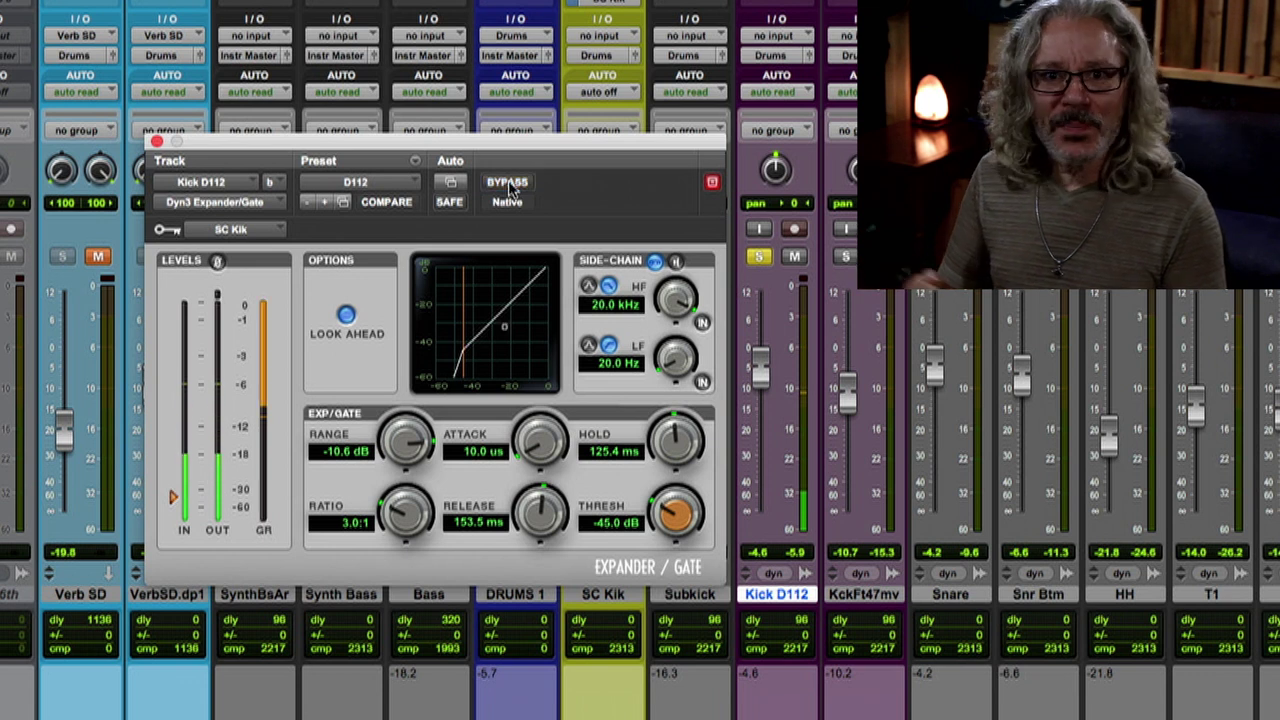
click(766, 256)
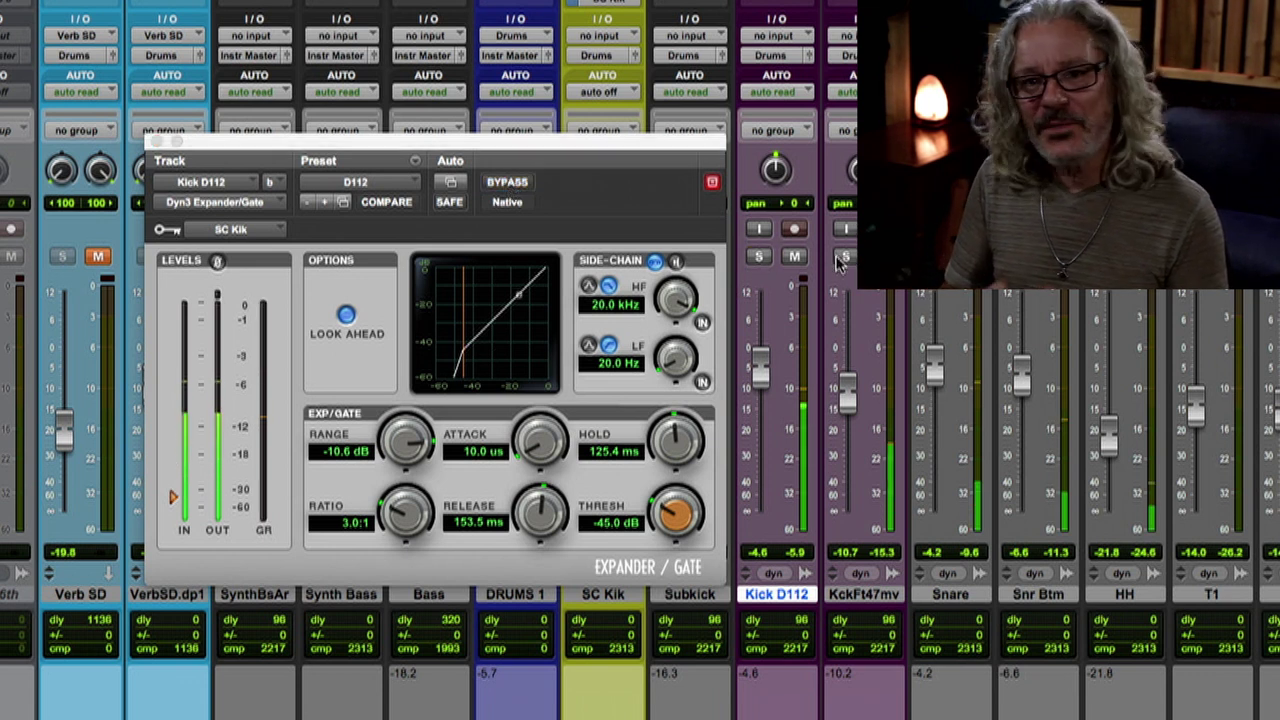
click(522, 184)
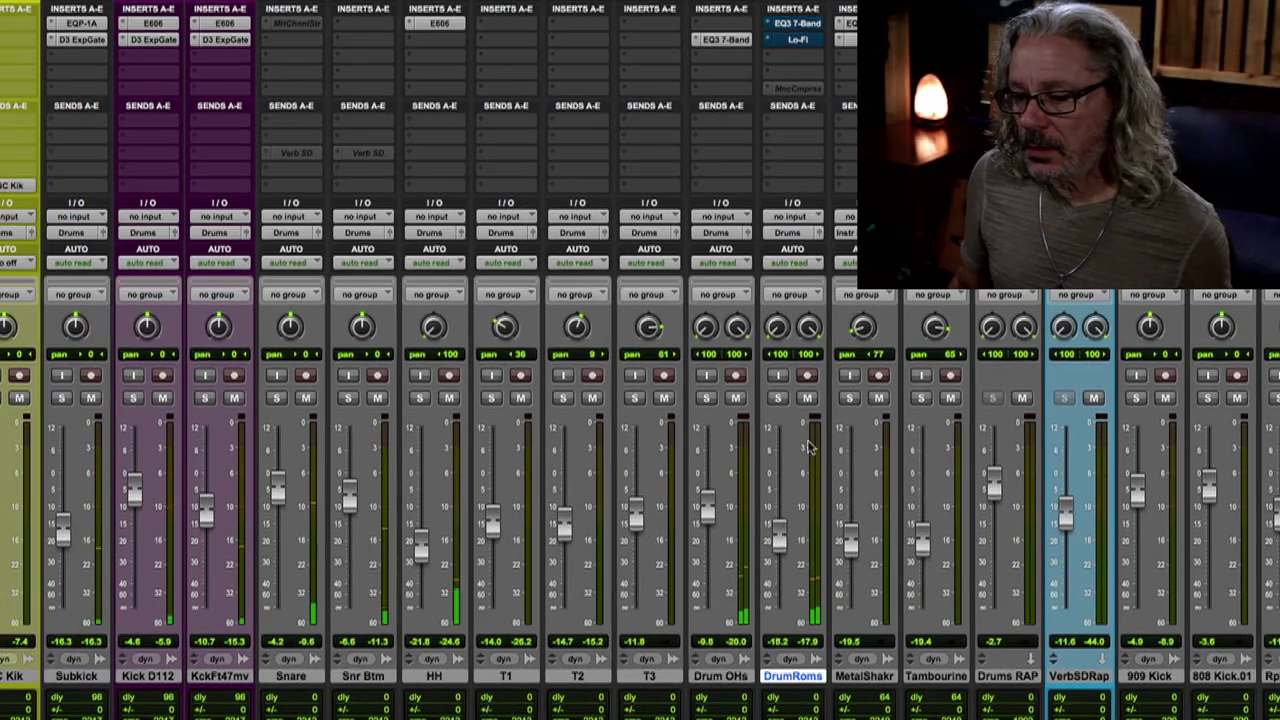
Switch on the Drum Rooms EQ3 7-Band.
click(796, 23)
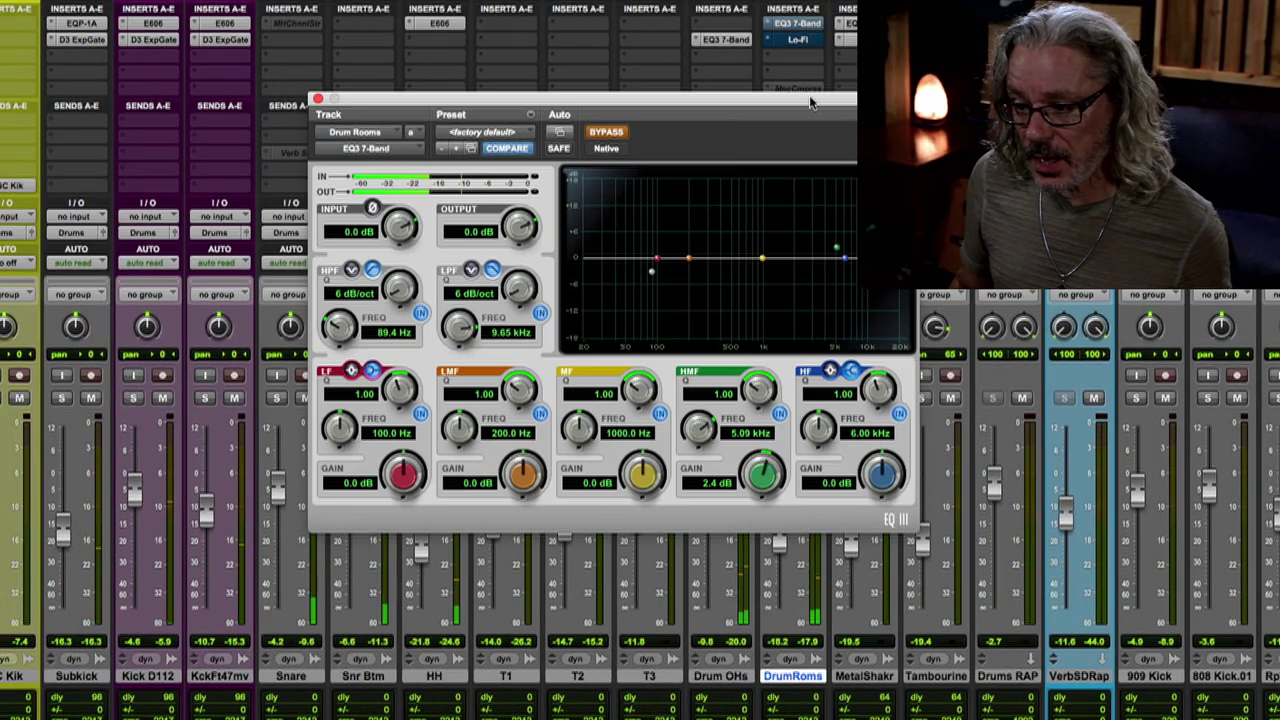
drag(811, 103, 651, 114)
click(432, 145)
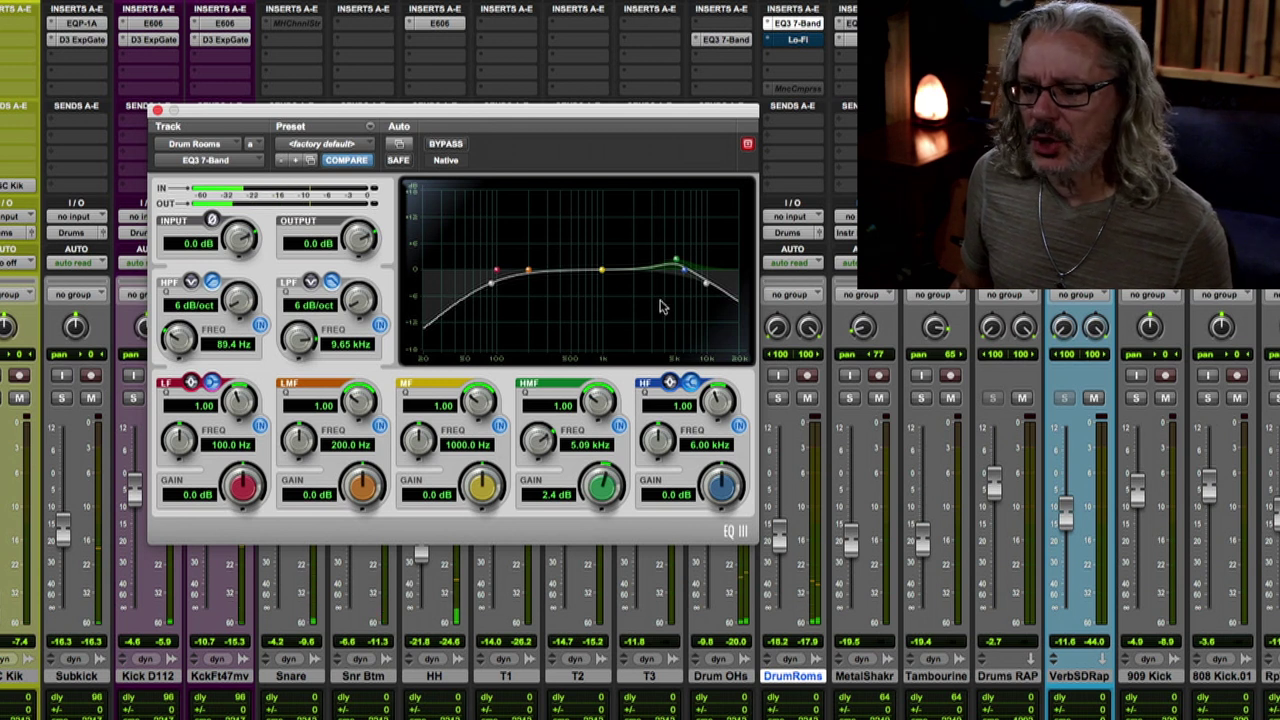
Bypass the Drum Rooms Lo-Fi plugin and mute the DrumRoms track.
click(799, 41)
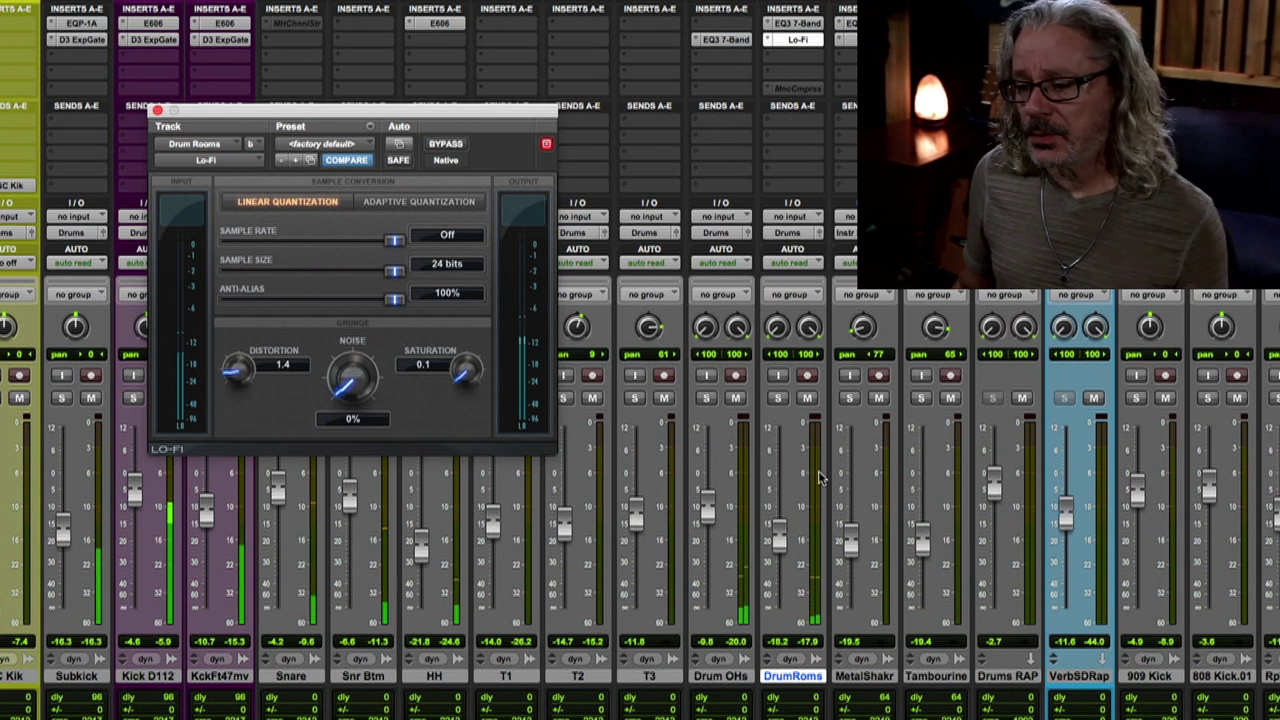
click(807, 398)
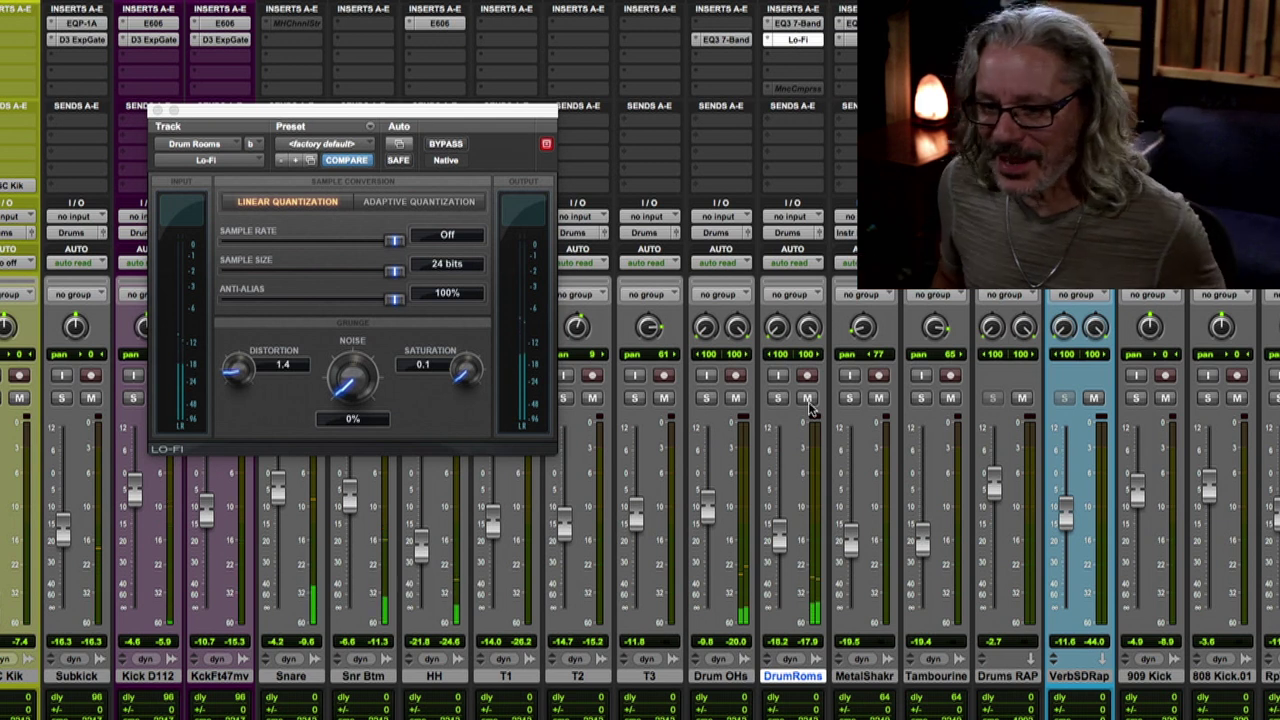
click(452, 145)
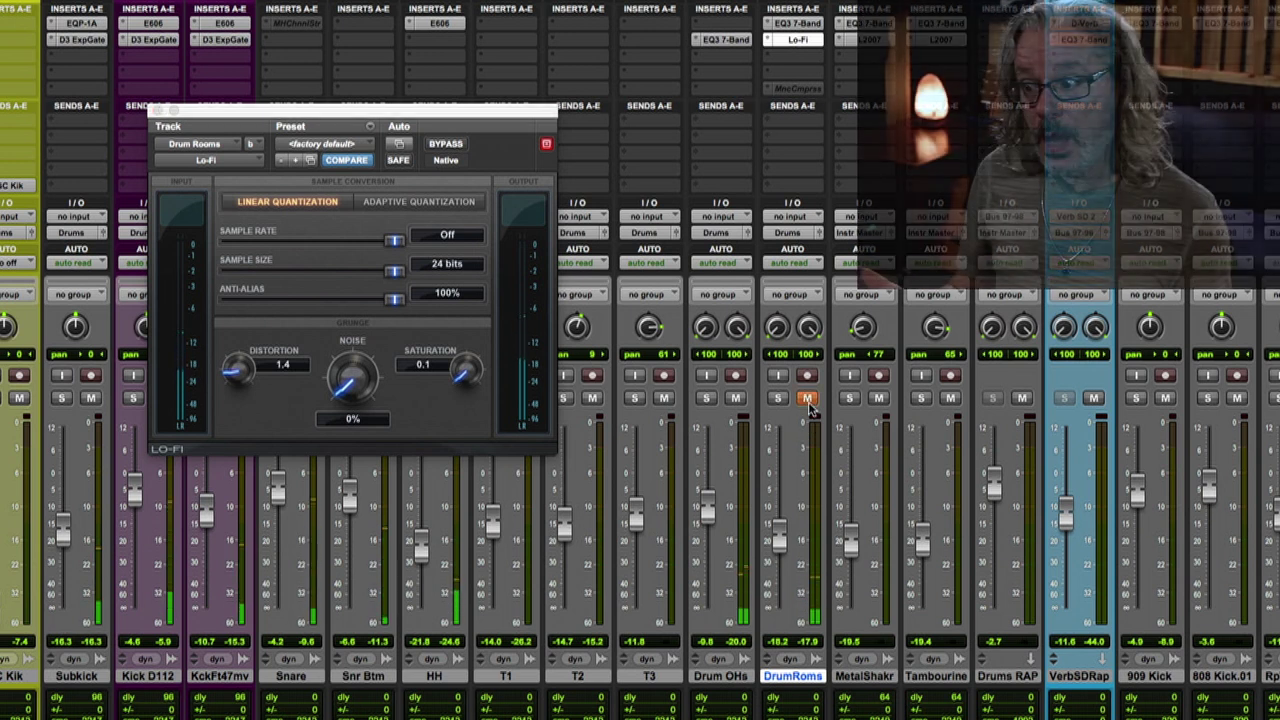
click(807, 399)
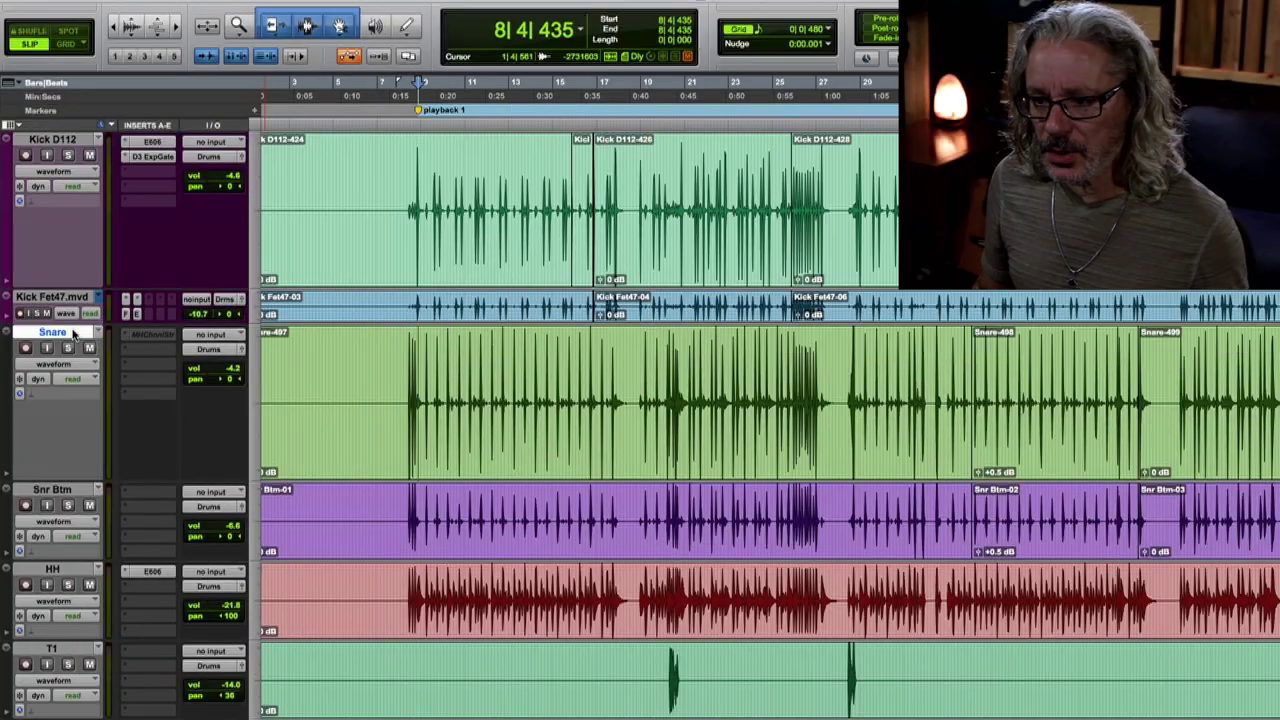
right_click(72, 336)
Duplicate the Snare track and name the copy SC SD.
click(130, 549)
key(Return)
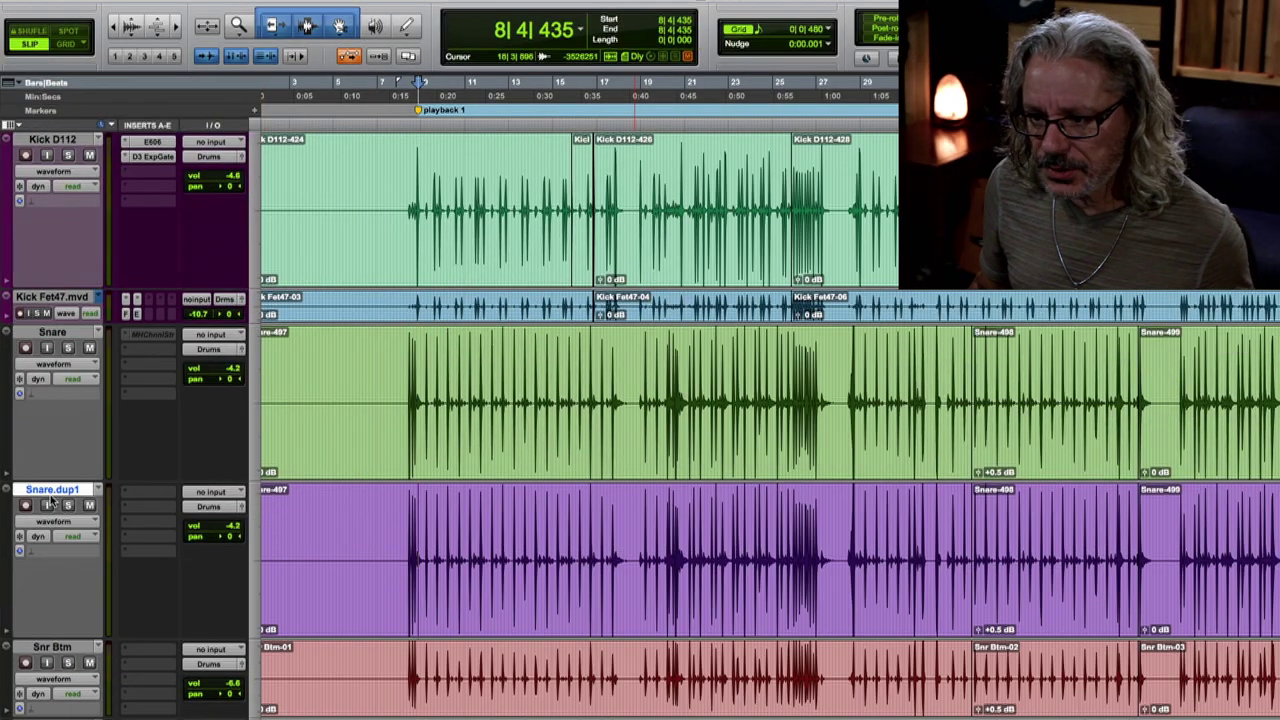
key(Return)
Strip silence from SC SD at −22 dB and apply batch fades to the hits.
click(141, 6)
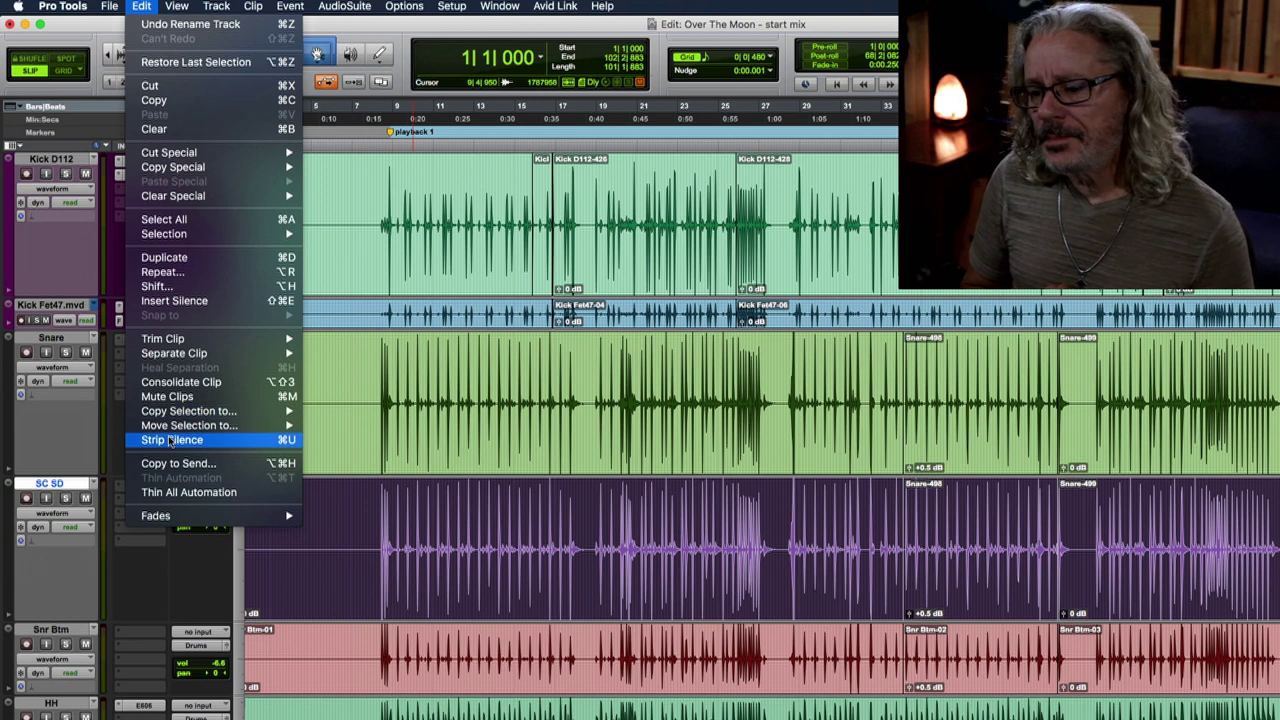
click(170, 440)
click(815, 369)
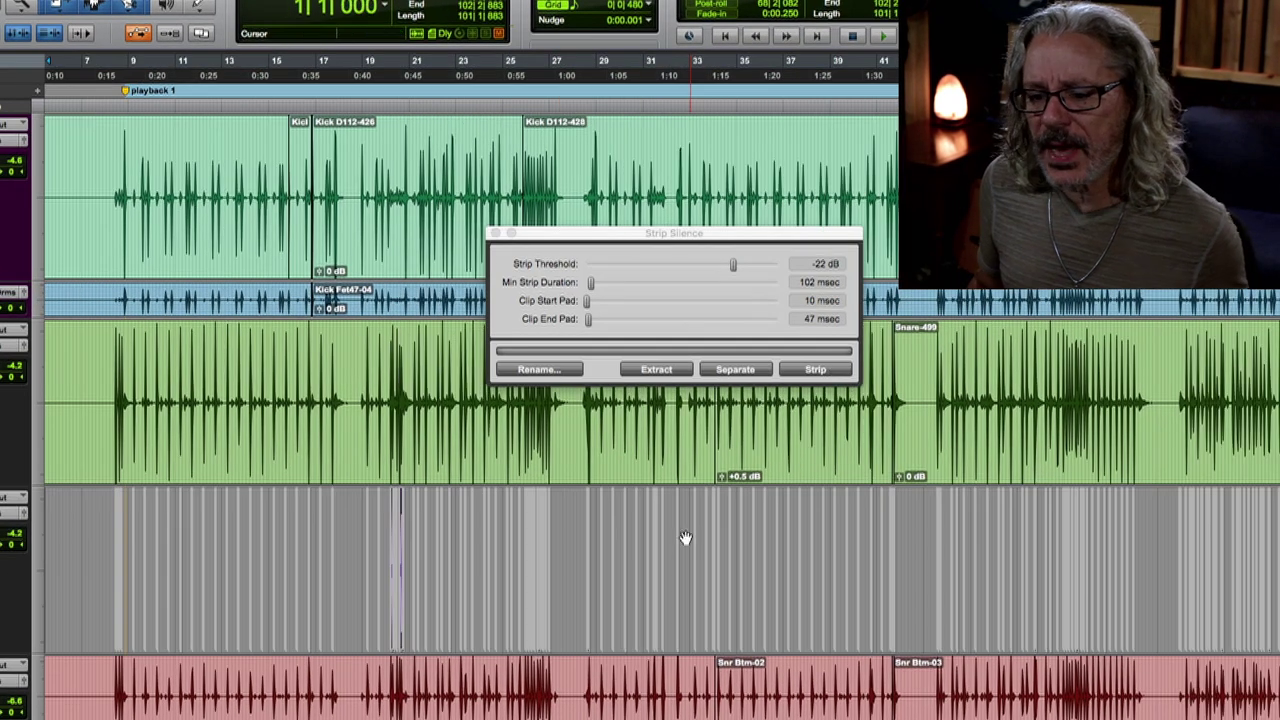
click(495, 234)
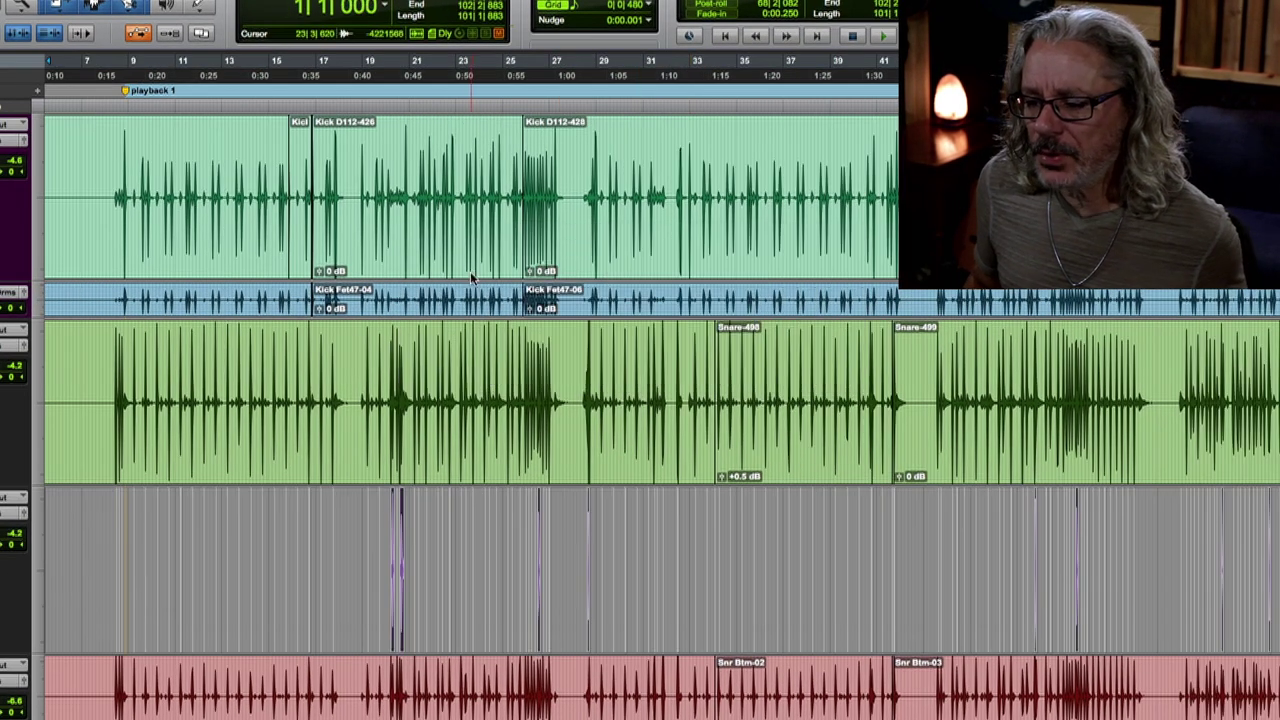
key(super+f)
click(971, 548)
key(Return)
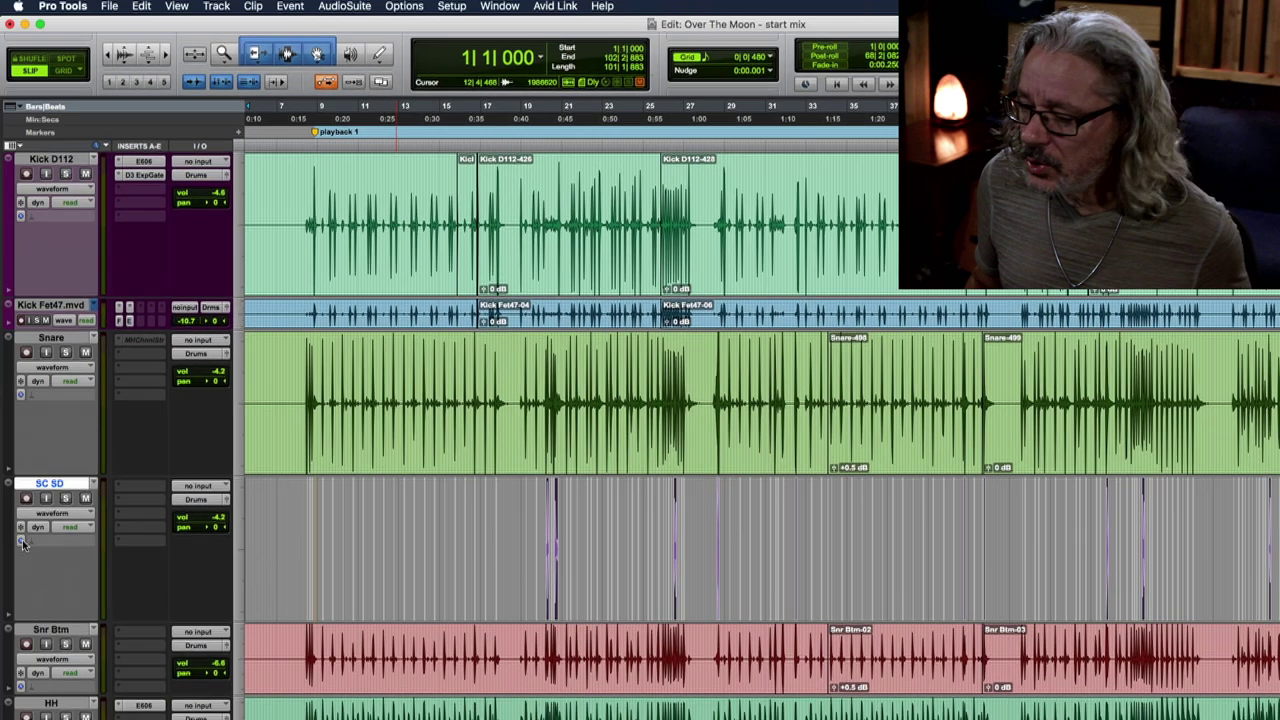
click(23, 543)
Split Snare-594 on SC SD and trim its left piece with a fade-out.
key(super+bracketright)
key(super+bracketright)
key(super+bracketright)
key(super+bracketright)
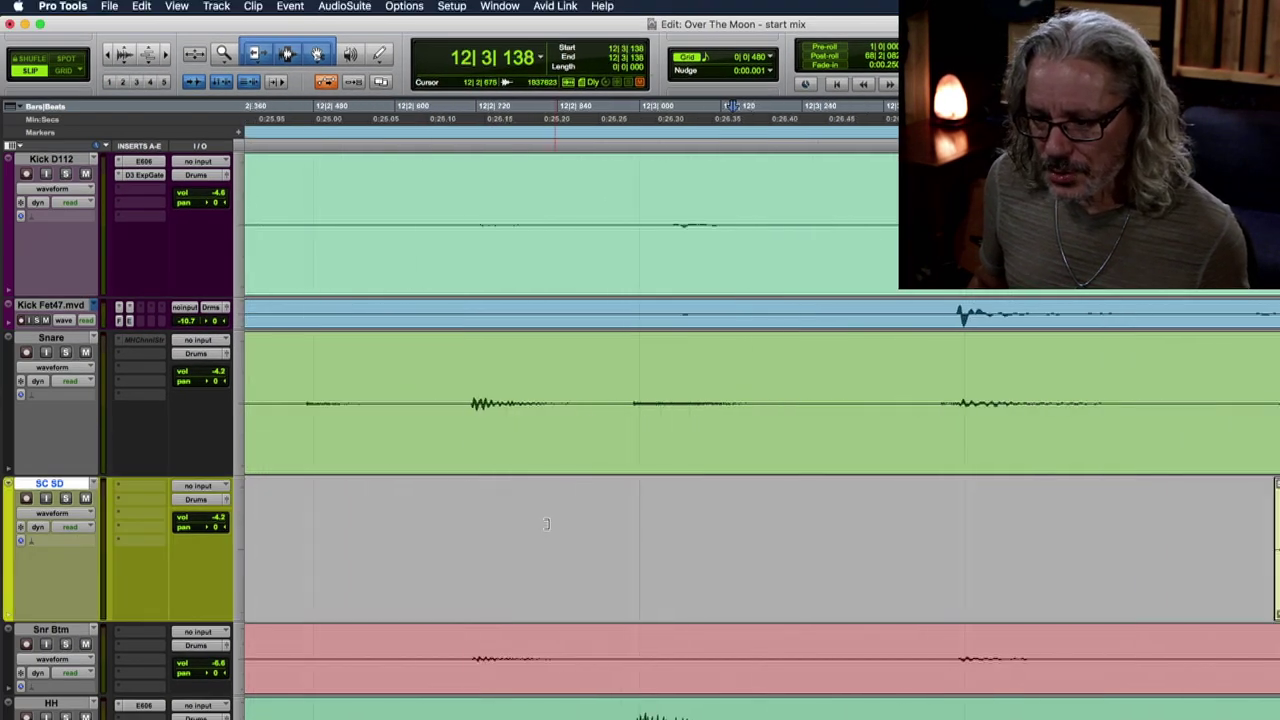
scroll(546, 524, right, 15)
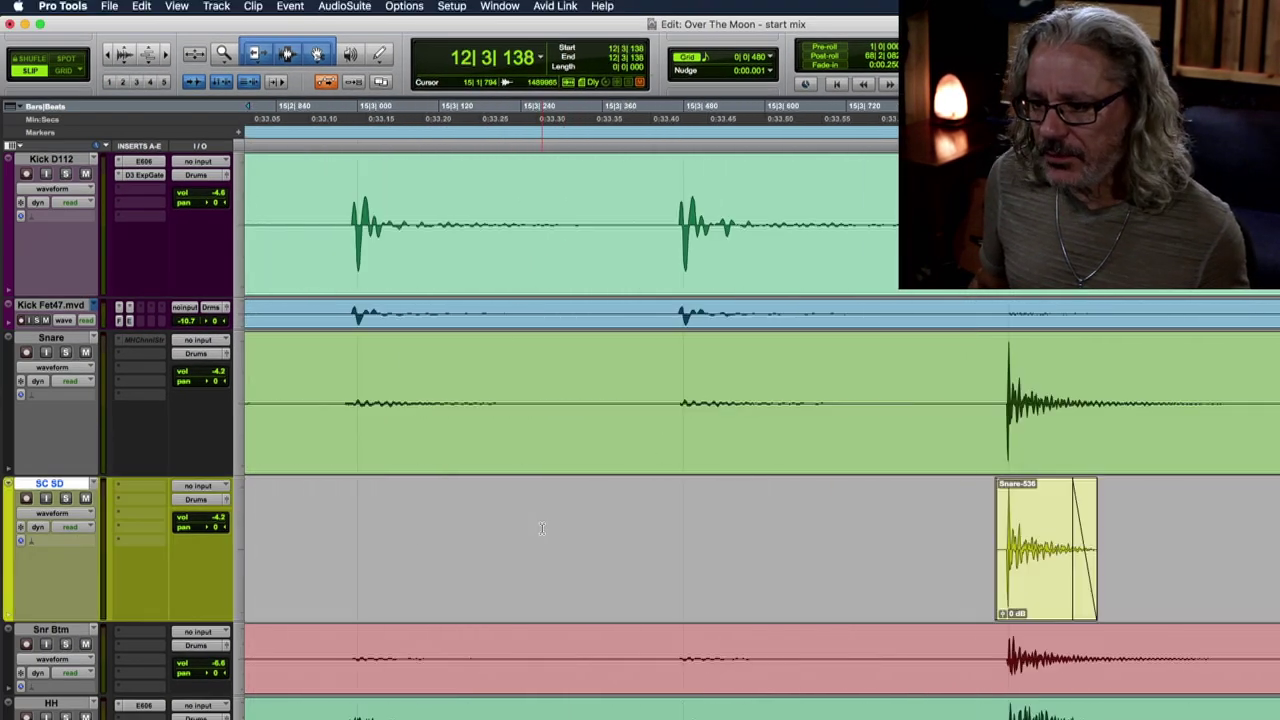
scroll(541, 528, right, 20)
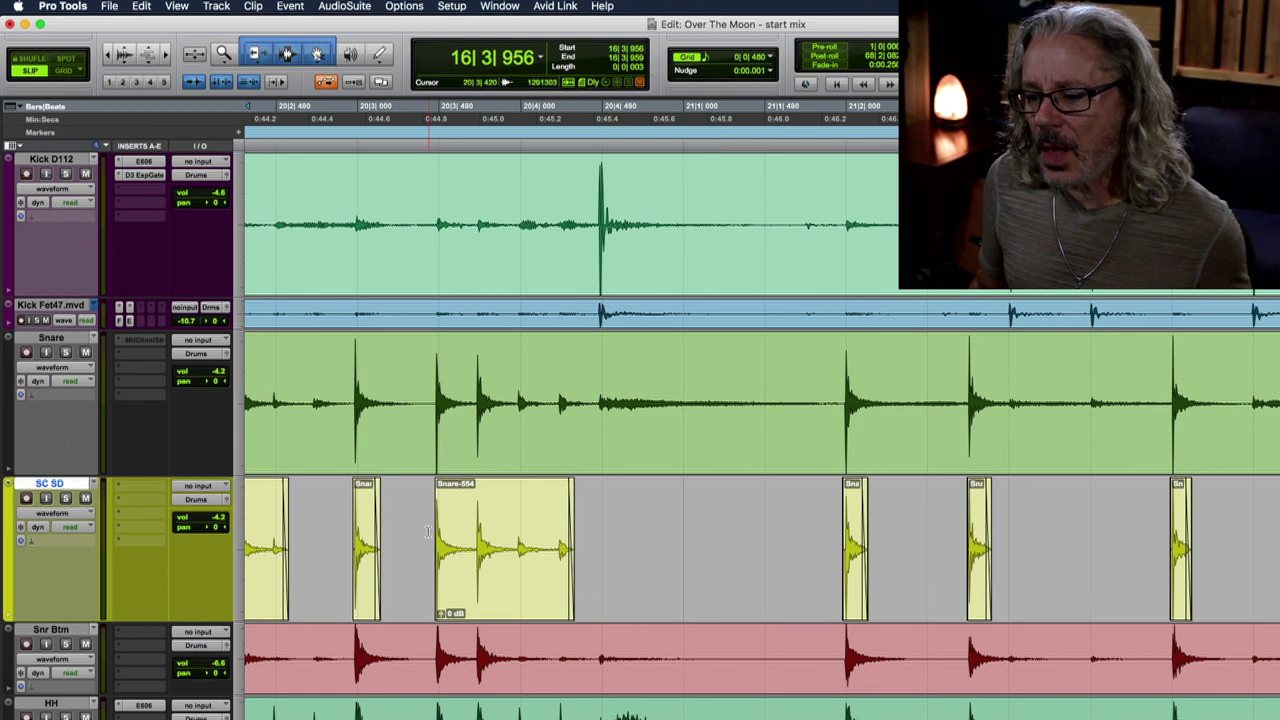
key(space)
click(561, 545)
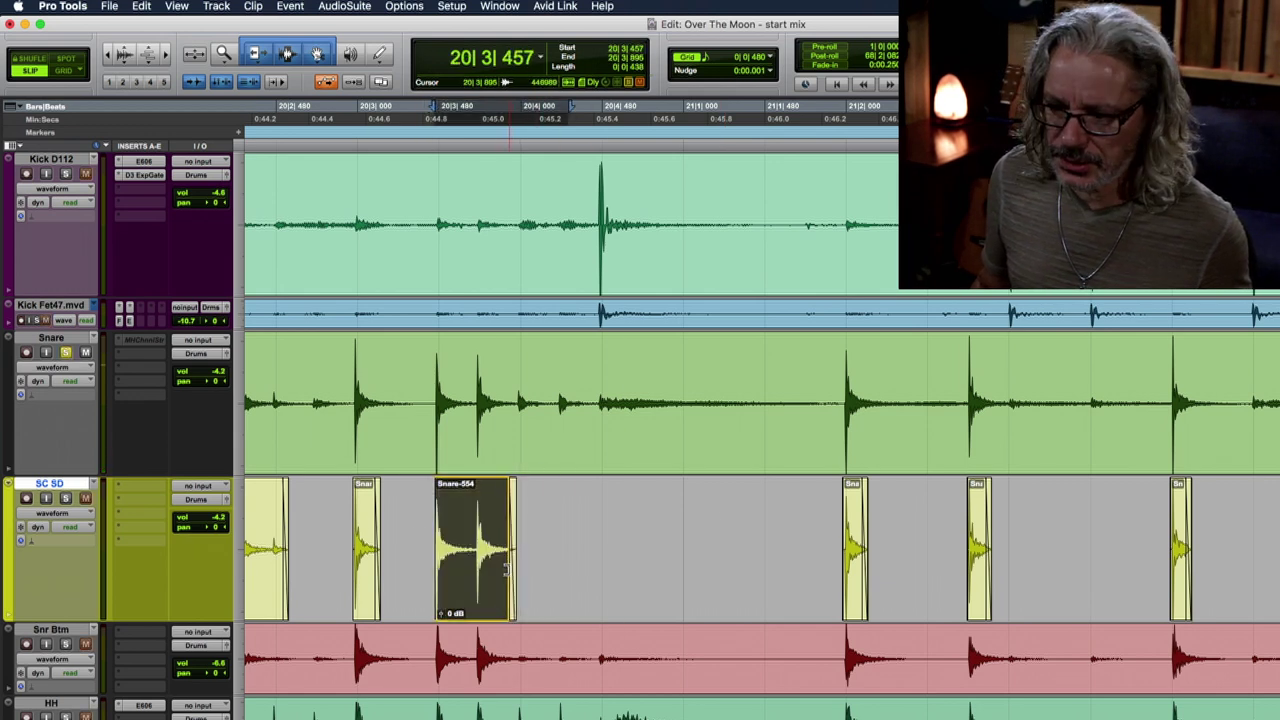
scroll(561, 545, down, 3)
scroll(777, 400, right, 20)
click(1017, 400)
scroll(1048, 400, up, 3)
click(720, 404)
key(b)
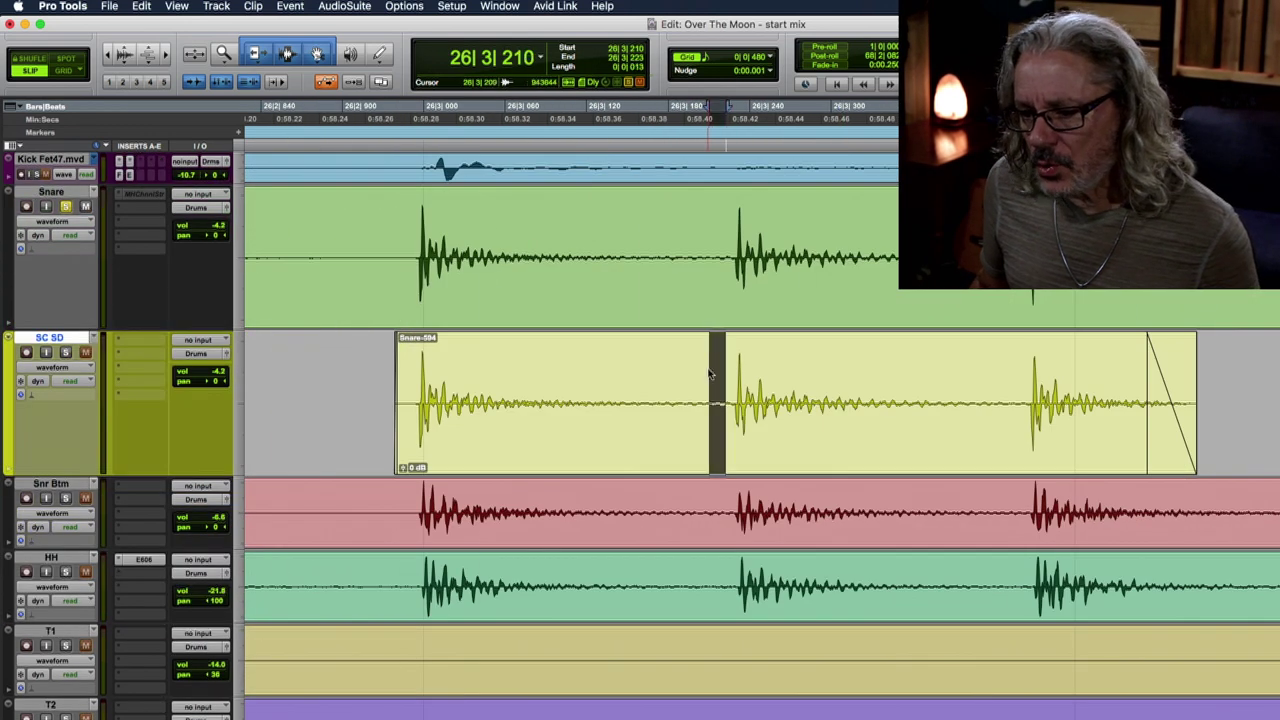
drag(709, 340, 614, 340)
drag(709, 420, 591, 420)
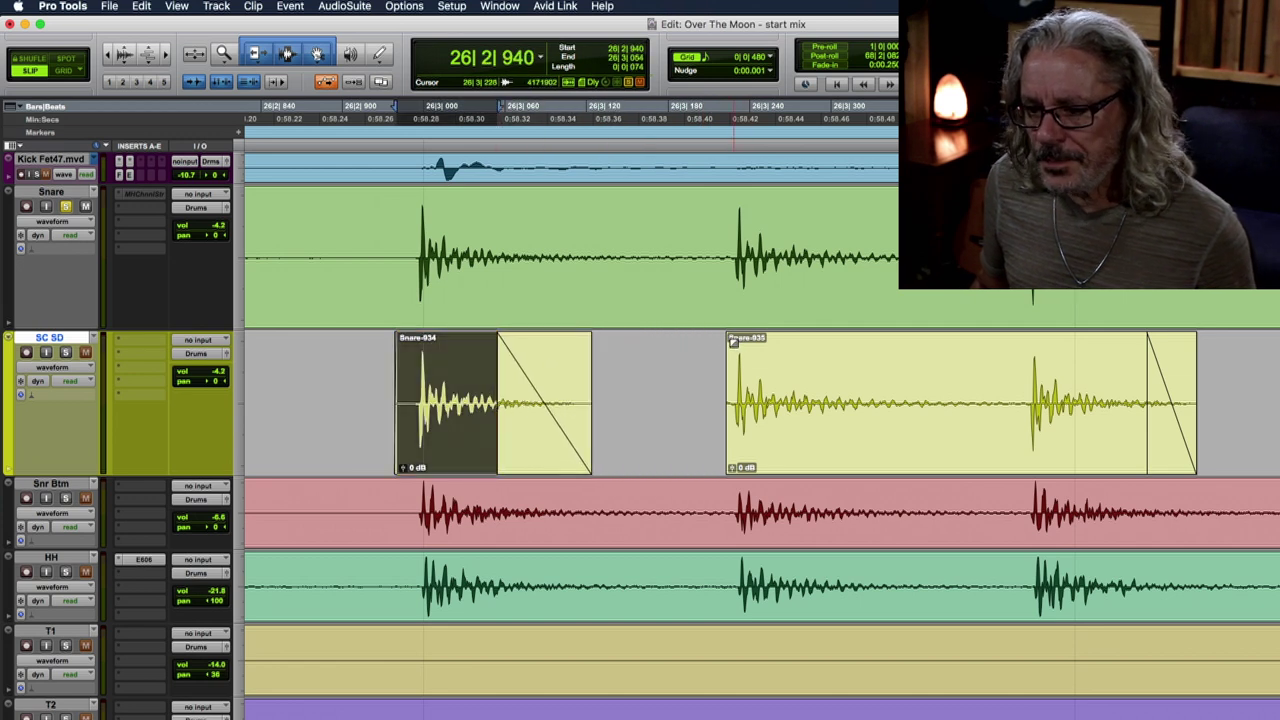
Split Snare-035 and trim its left piece back with a fade-out.
click(733, 341)
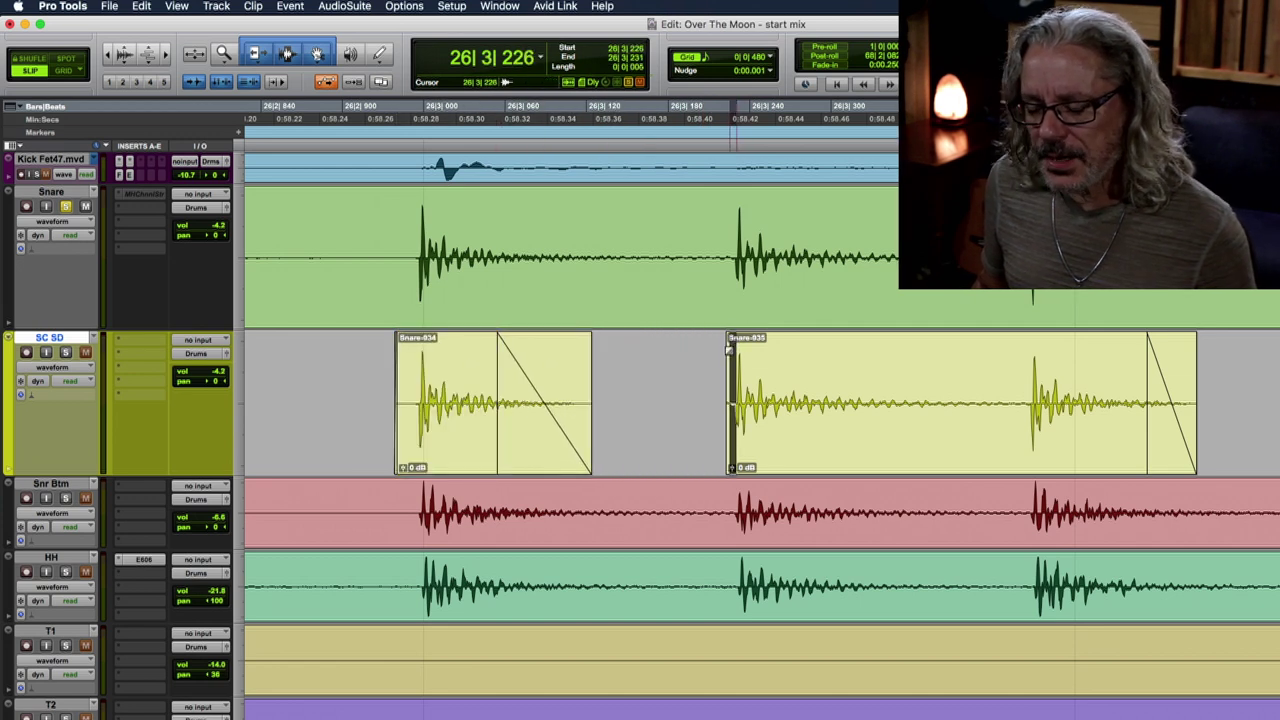
click(1025, 397)
key(b)
drag(1023, 420, 983, 420)
drag(980, 345, 835, 380)
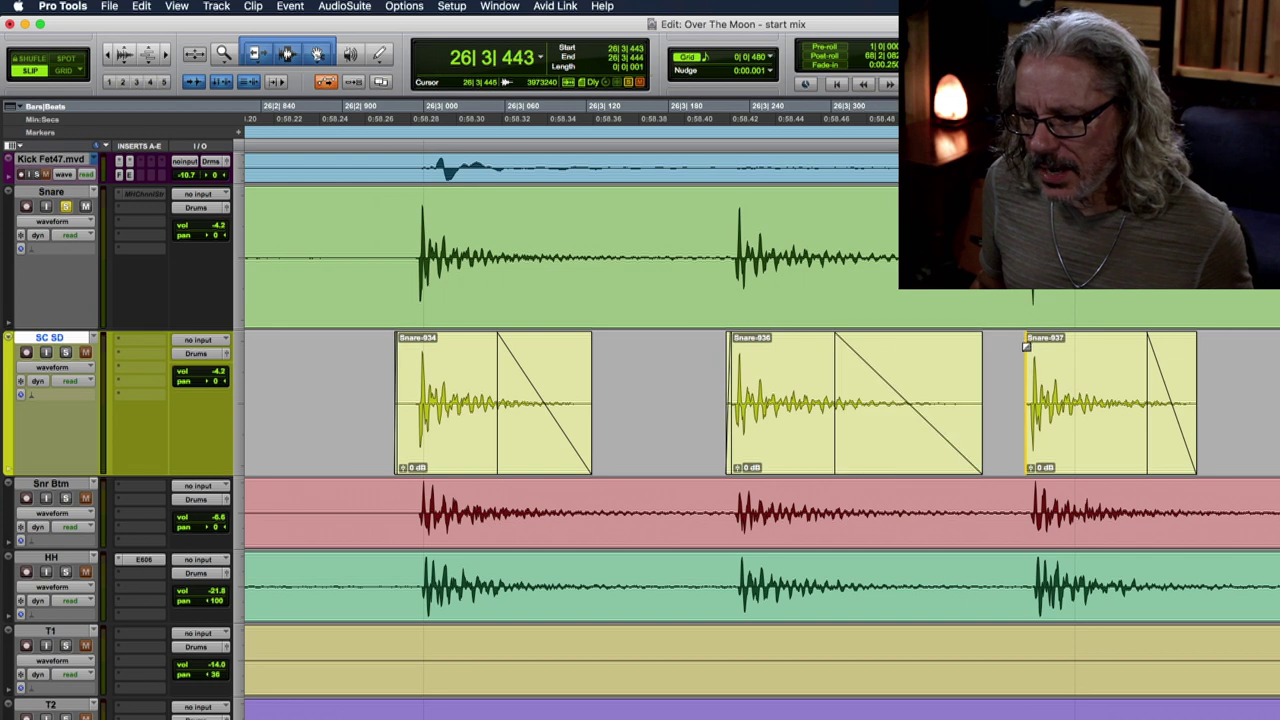
Delete the stray small clip from SC SD and switch to the mixer.
scroll(978, 365, down, 3)
scroll(970, 370, right, 10)
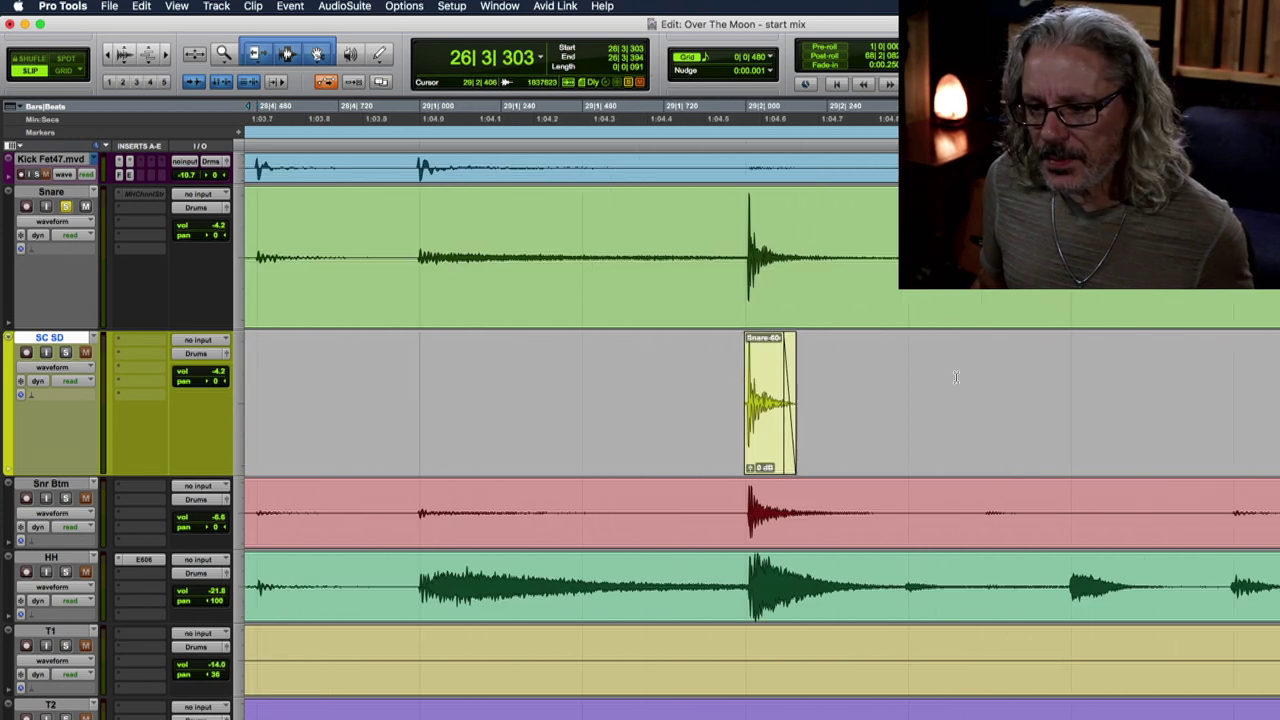
scroll(956, 376, right, 6)
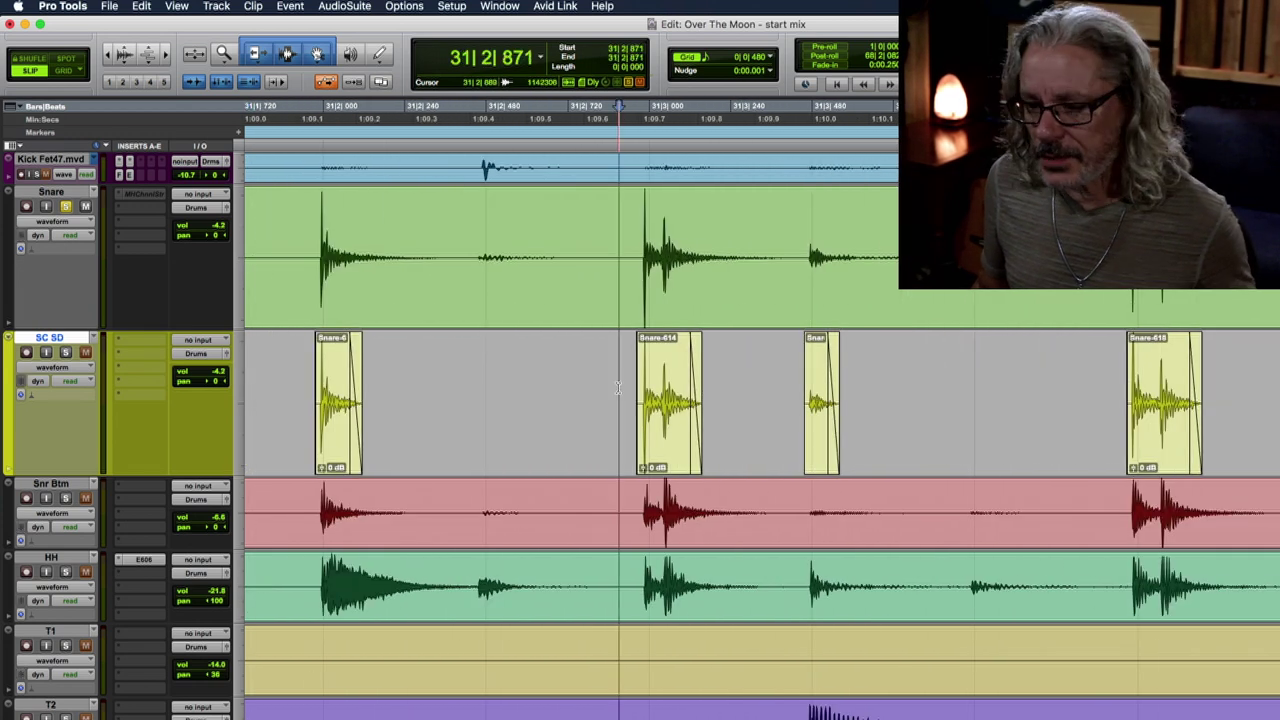
drag(876, 400, 757, 400)
key(Delete)
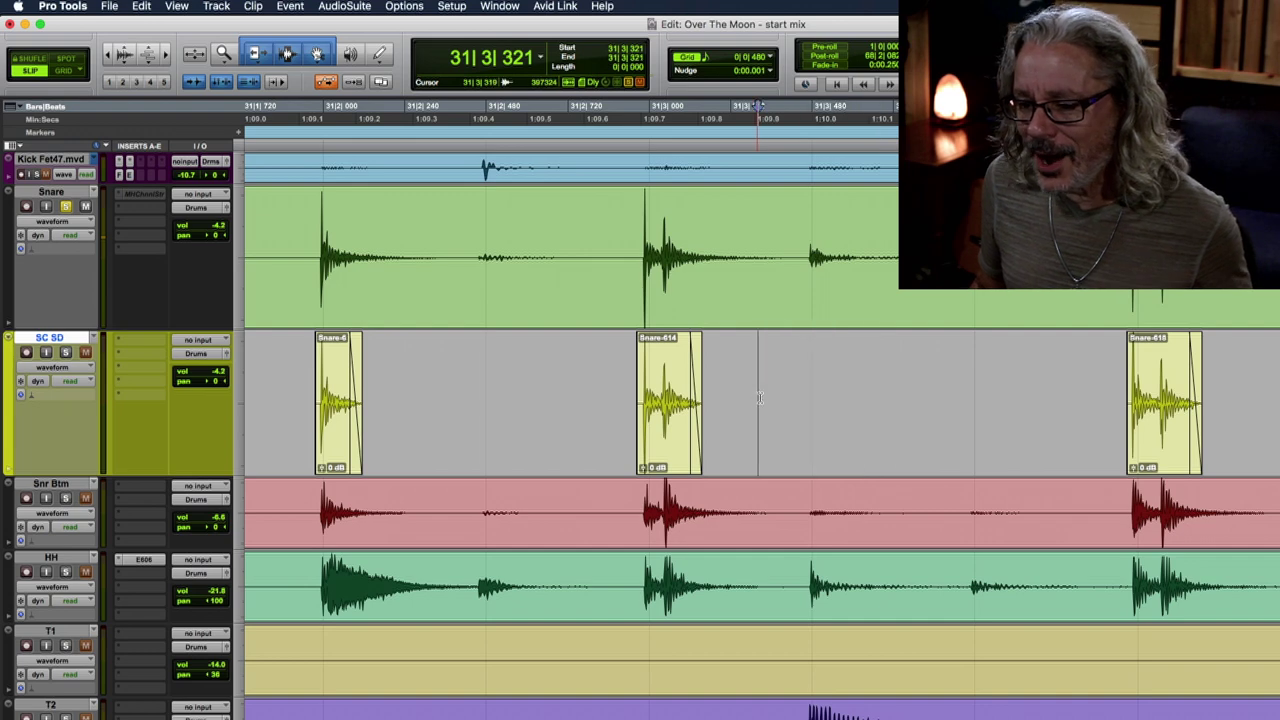
scroll(757, 400, down, 3)
key(super+equal)
Mute SC SD and set its automation mode to Off.
click(644, 399)
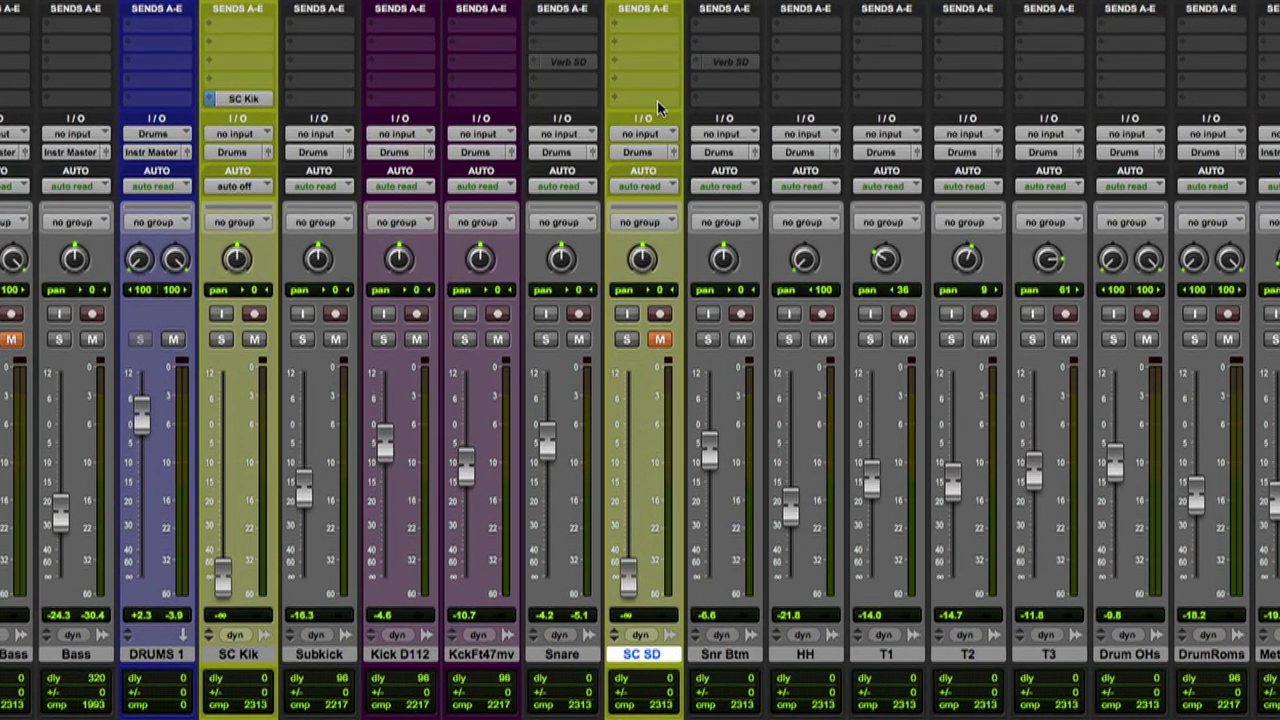
click(641, 186)
click(640, 167)
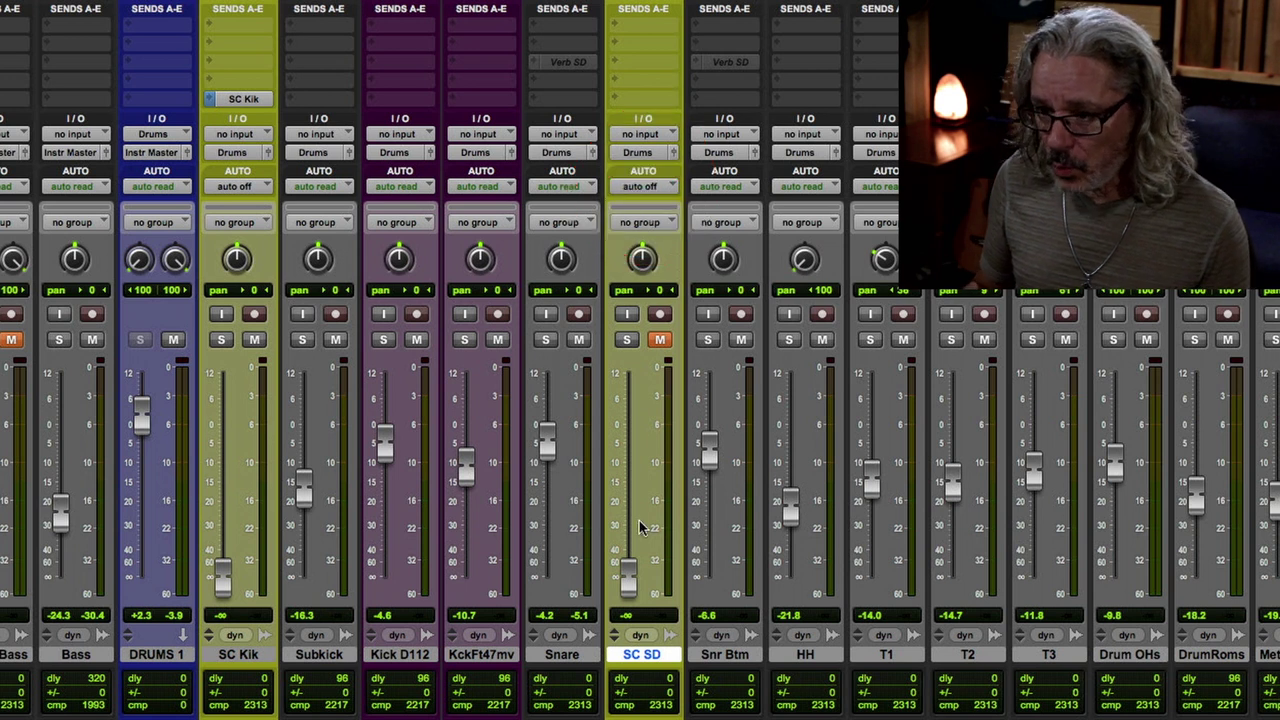
Add a pre-fader SC SD send to the SC SD bus and open the Drum Rooms gate.
key(p)
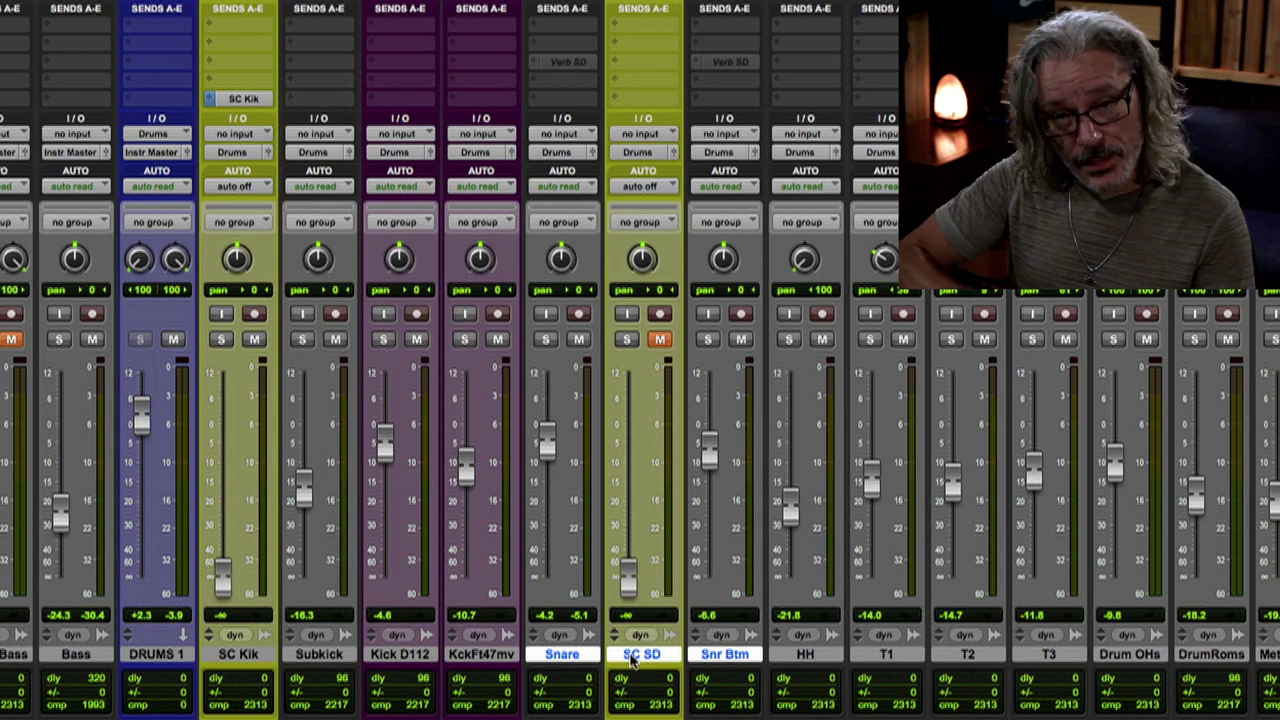
click(655, 101)
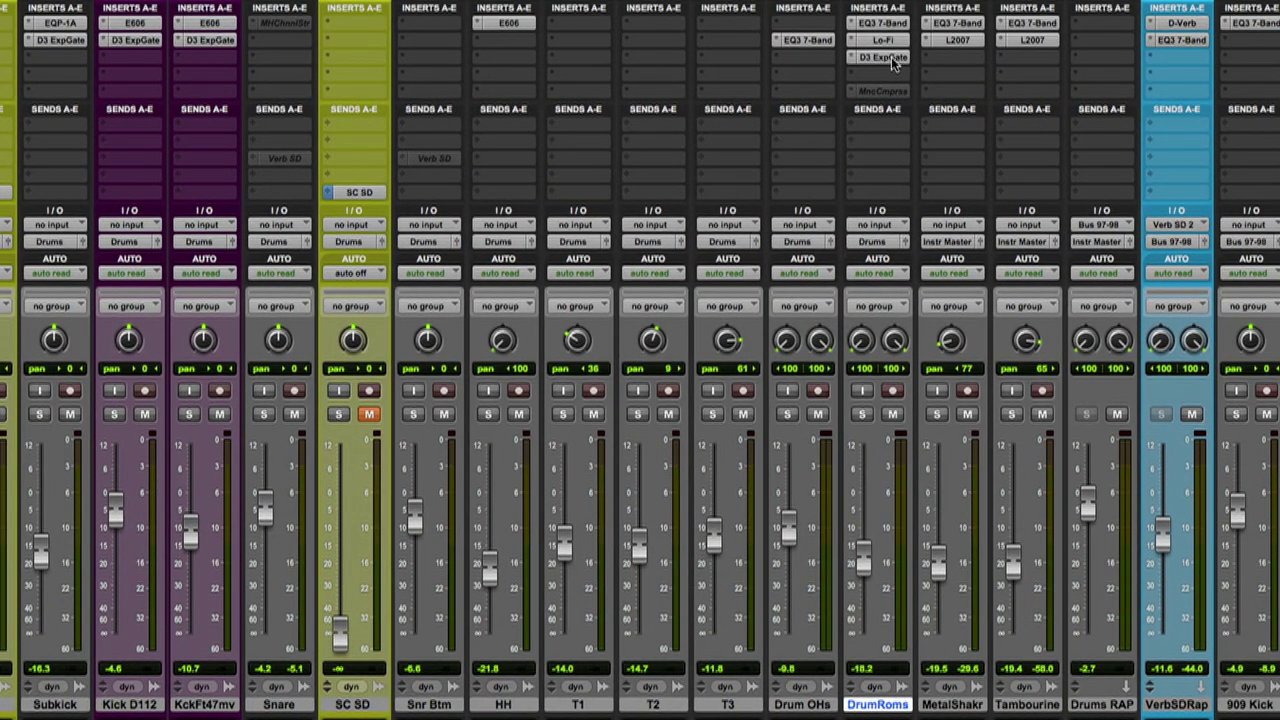
click(891, 57)
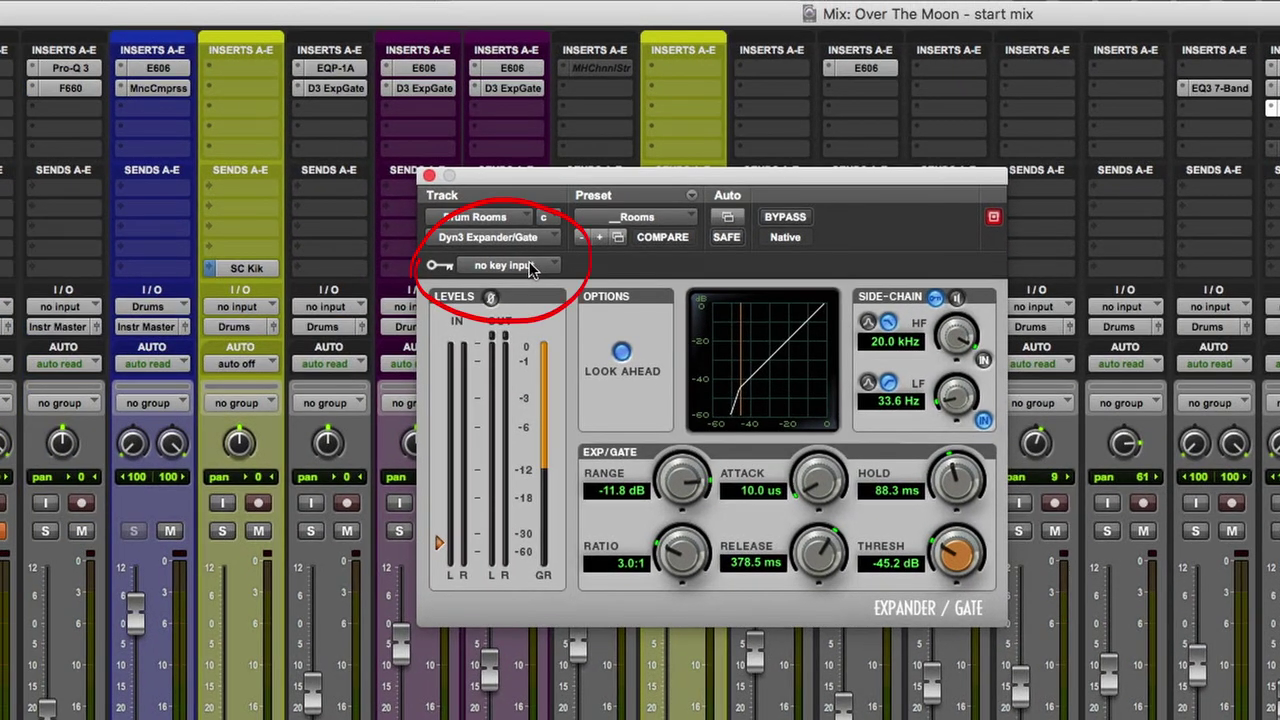
Set the Drum Rooms gate's key input to the SC SD bus.
click(203, 189)
mouse_move(201, 207)
mouse_move(298, 212)
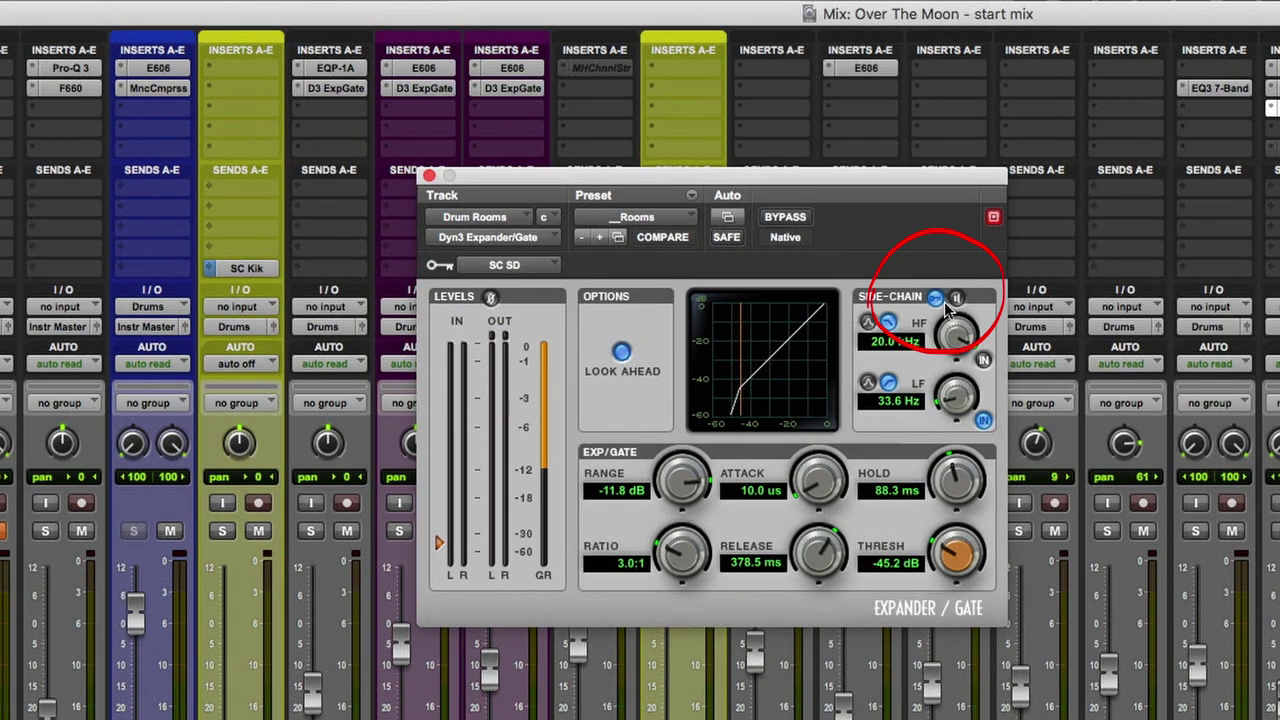
Tune the gate to −22.8 dB range and 680.4 ms release during playback.
key(space)
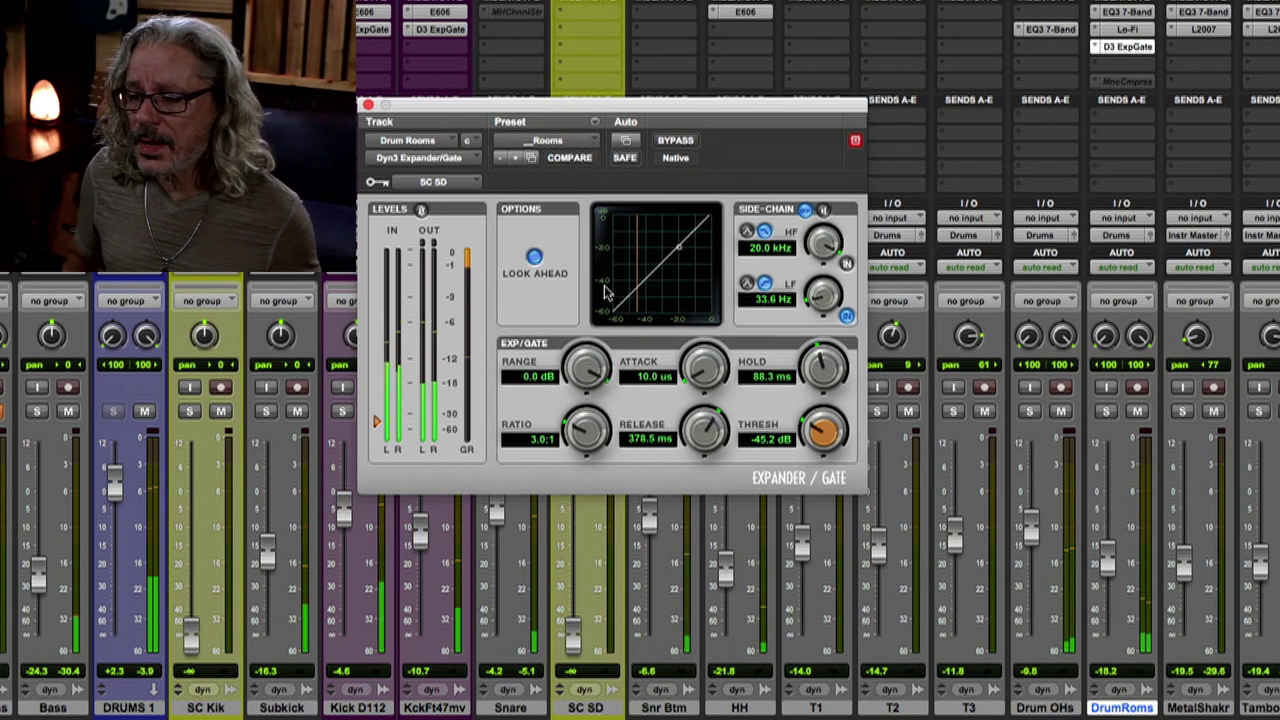
alt+click(588, 372)
drag(1107, 558, 1108, 548)
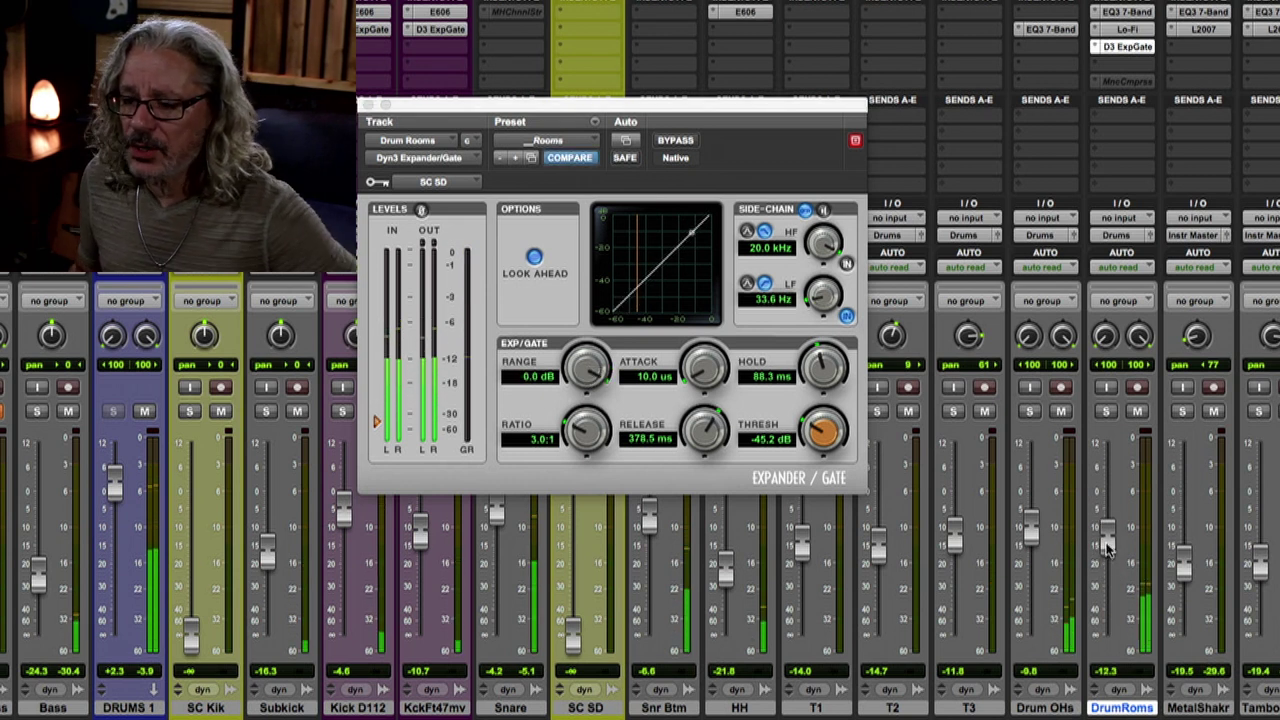
mouse_move(586, 372)
mouse_down()
mouse_move(573, 385)
mouse_move(571, 453)
mouse_up()
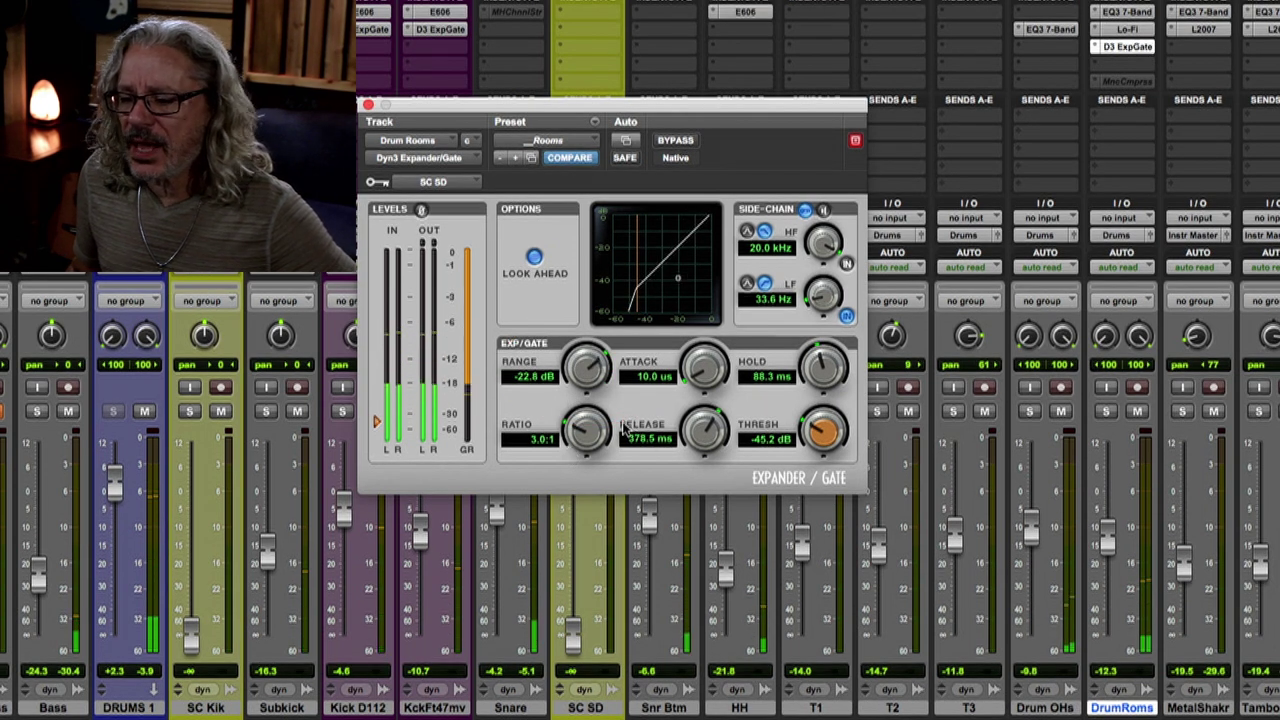
drag(706, 436, 706, 398)
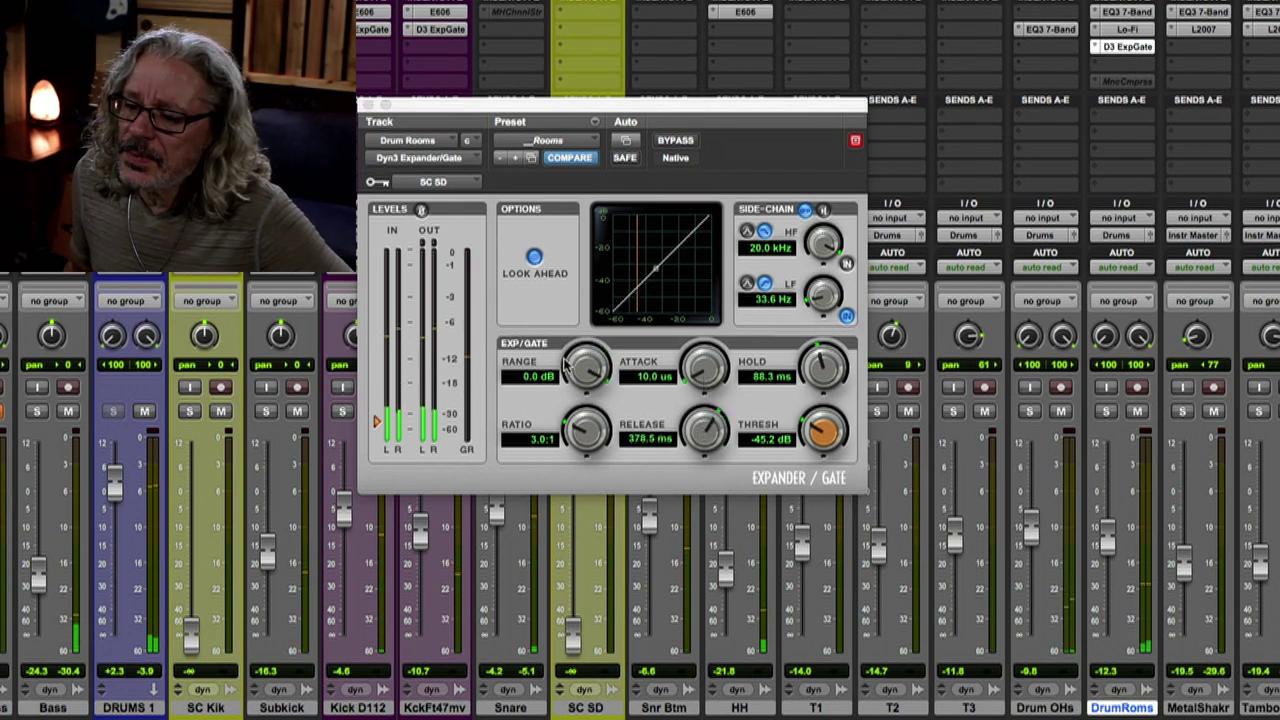
drag(567, 368, 573, 378)
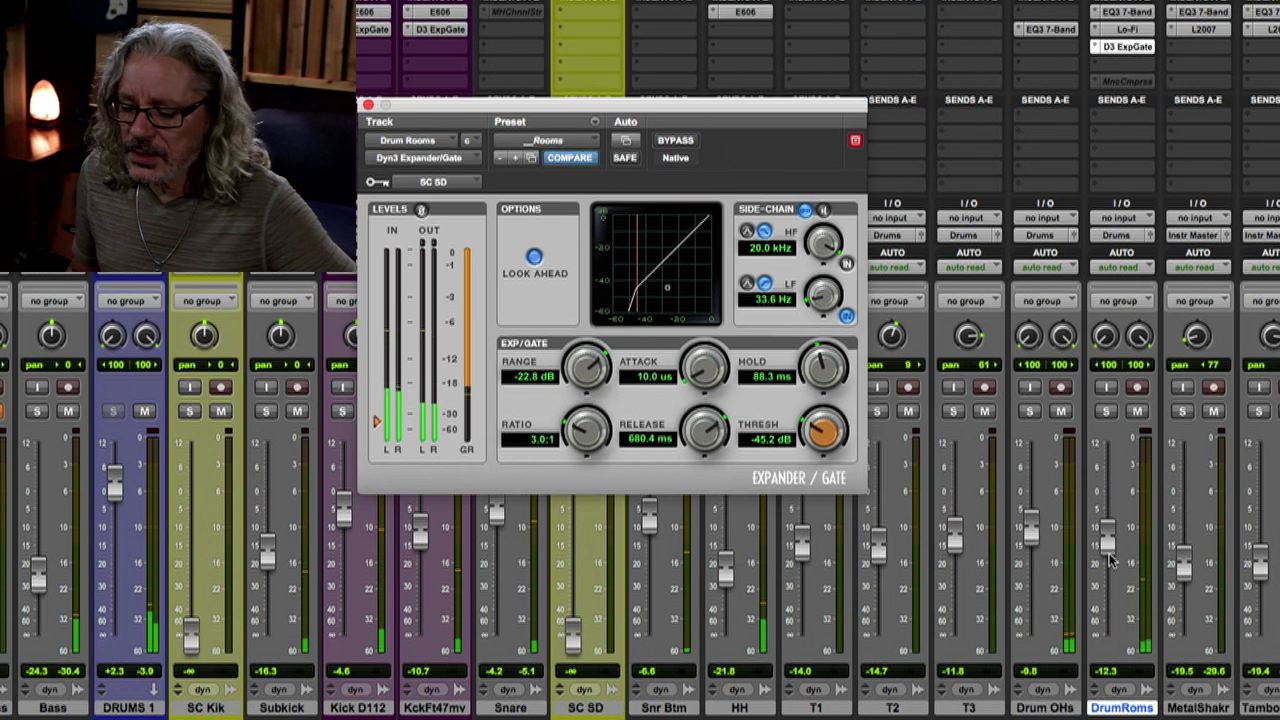
click(1111, 562)
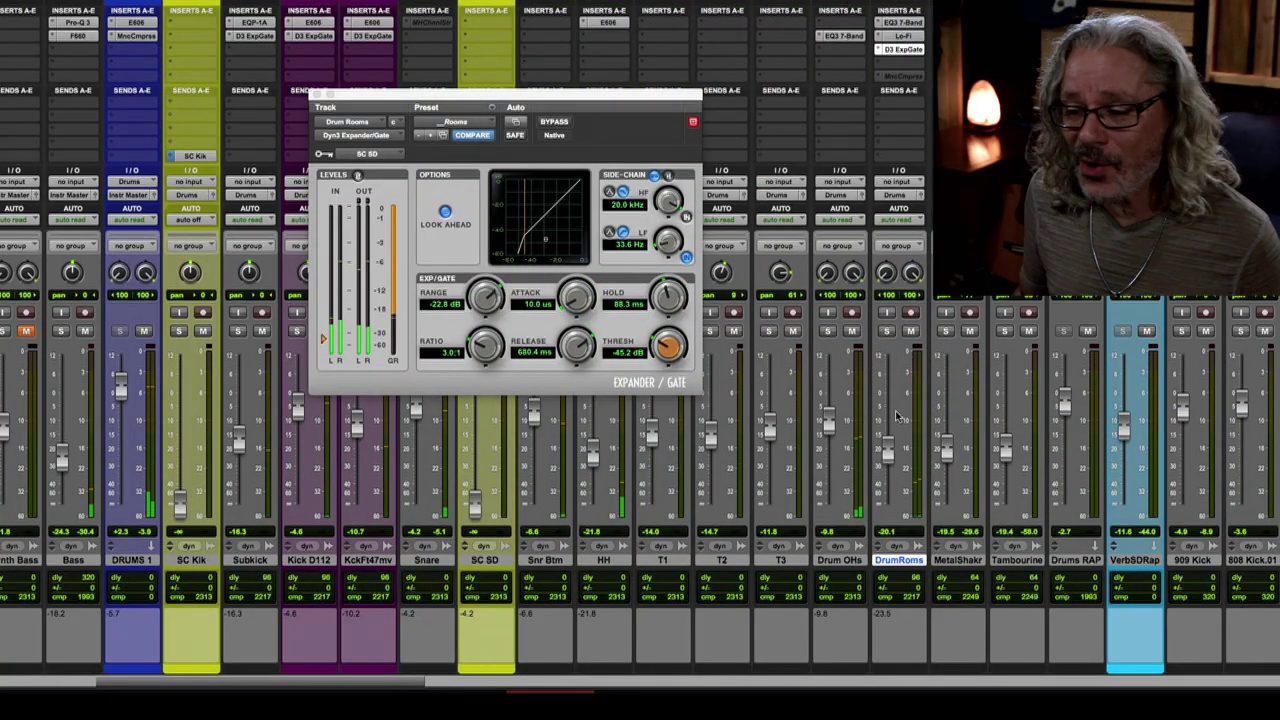
Briefly mute and unmute Drum Rooms, then bring up its Manic Compressor (Clean mode, 7:1).
click(909, 331)
click(909, 331)
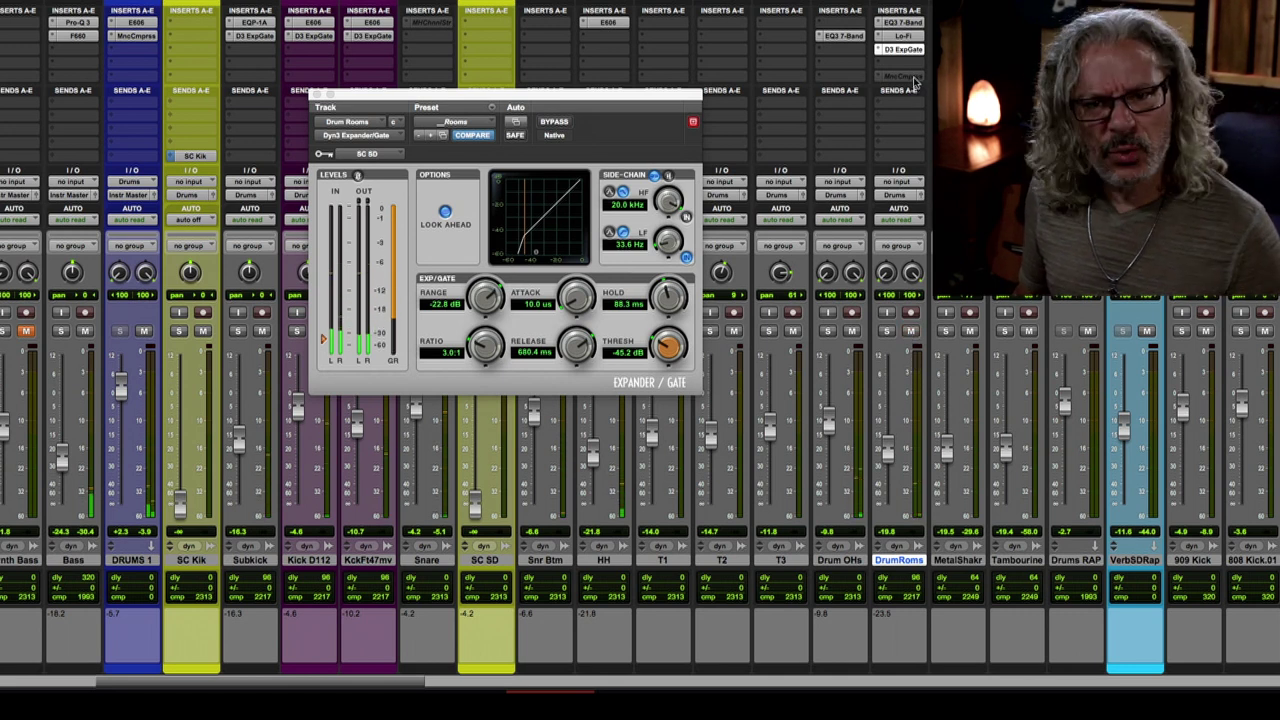
click(911, 78)
ctrl+super+click(911, 78)
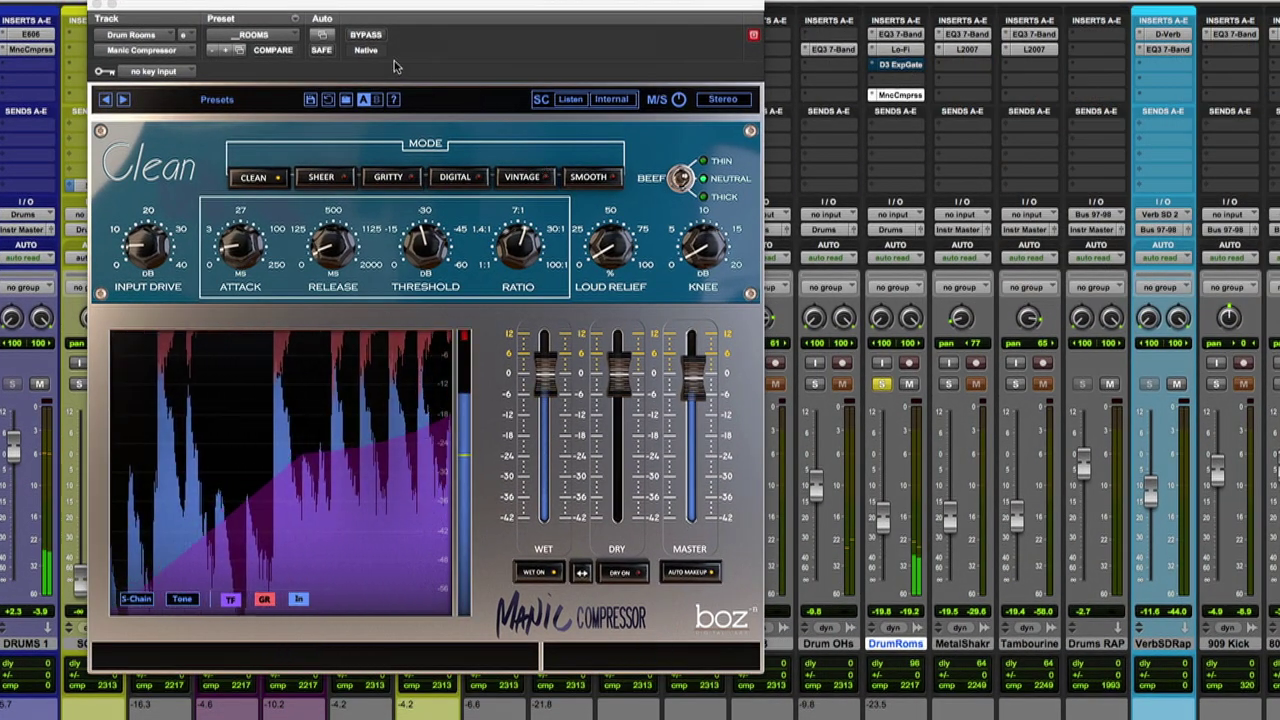
Solo Drum Rooms and A/B its D3 Expander/Gate by bypassing then re-enabling it.
click(881, 383)
super+click(905, 66)
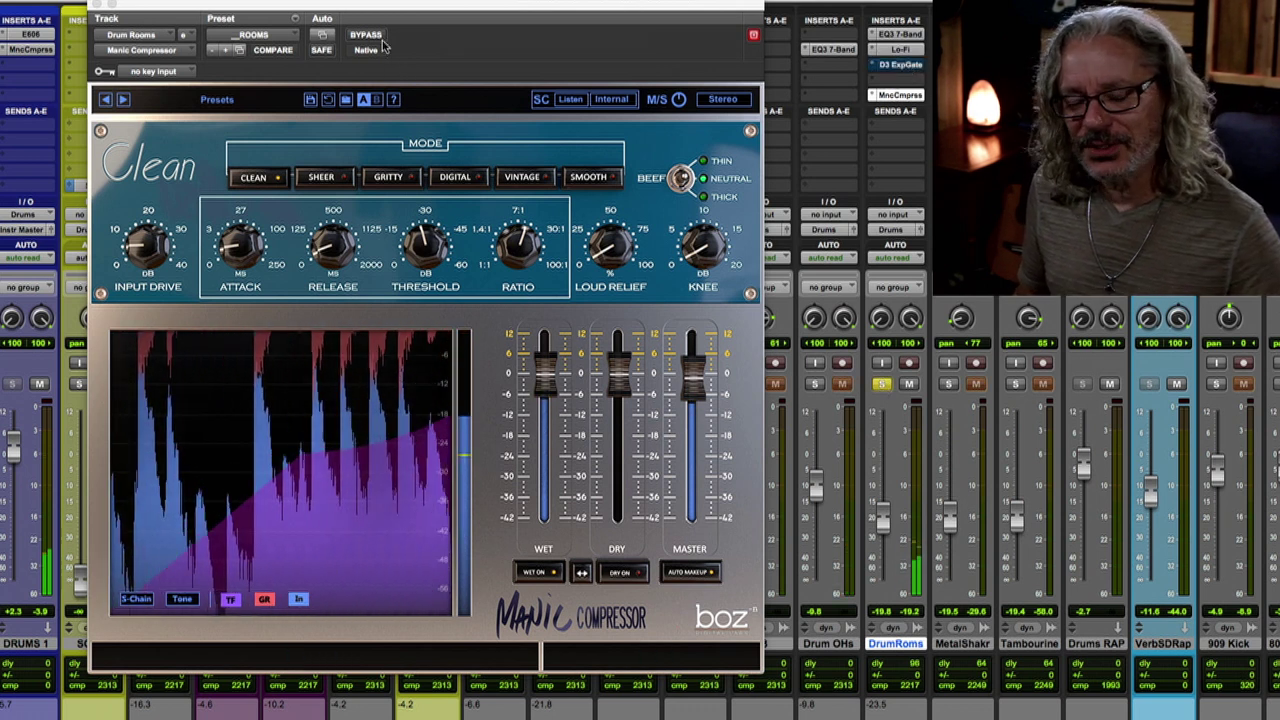
super+click(908, 66)
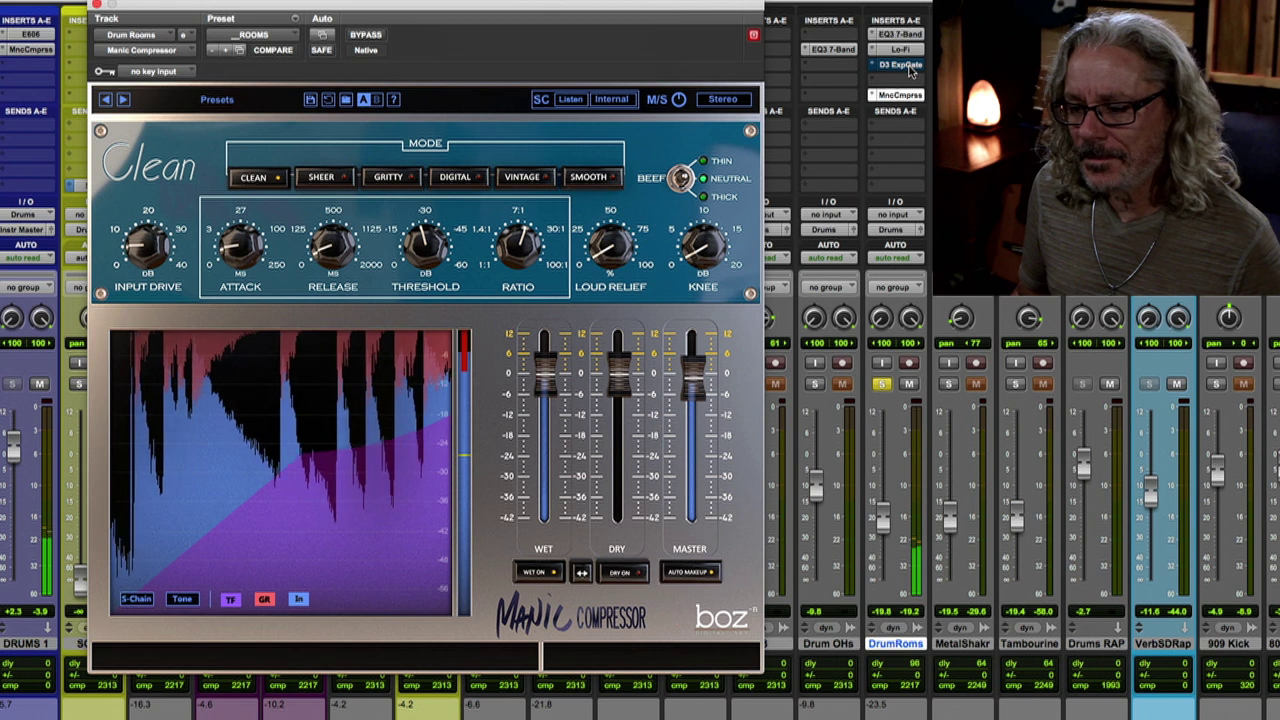